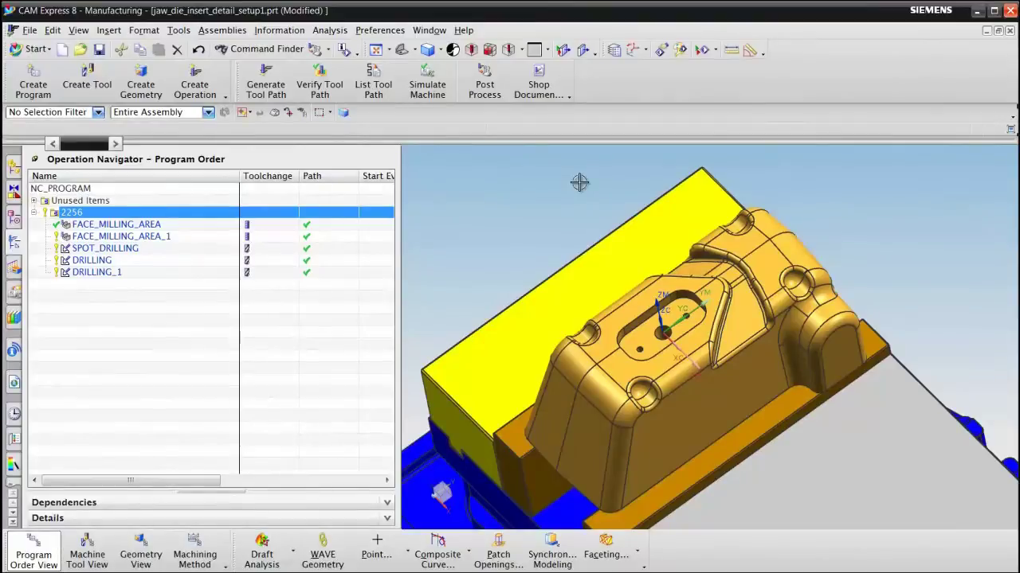
Minimize CAM Express so the 3axis1 post in Post Builder comes into view
{"action": "left_click", "coordinate": [977, 10]}
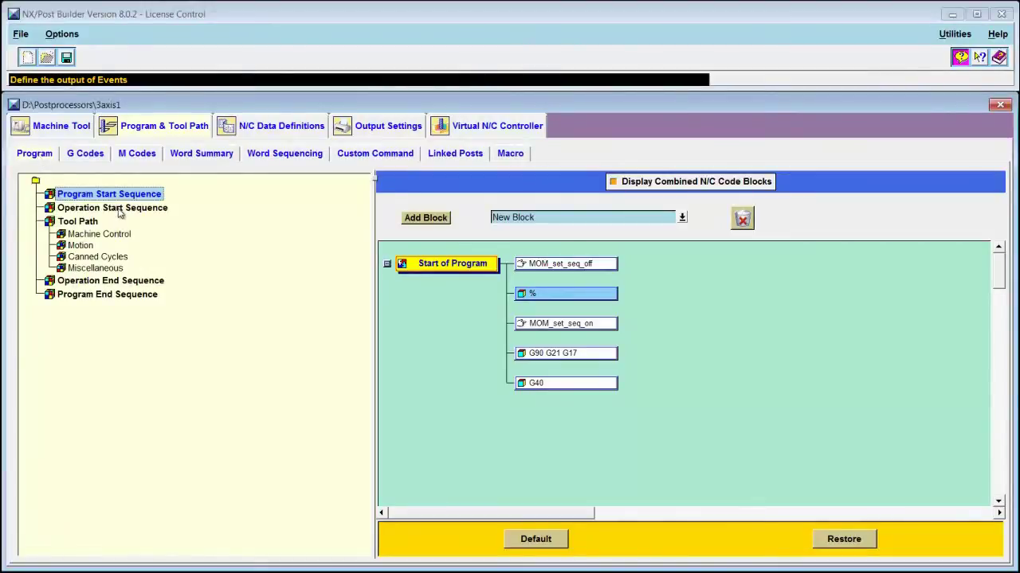
Show the Operation Start Sequence and scroll down to the Auto Tool Change blocks
{"action": "left_click", "coordinate": [120, 212]}
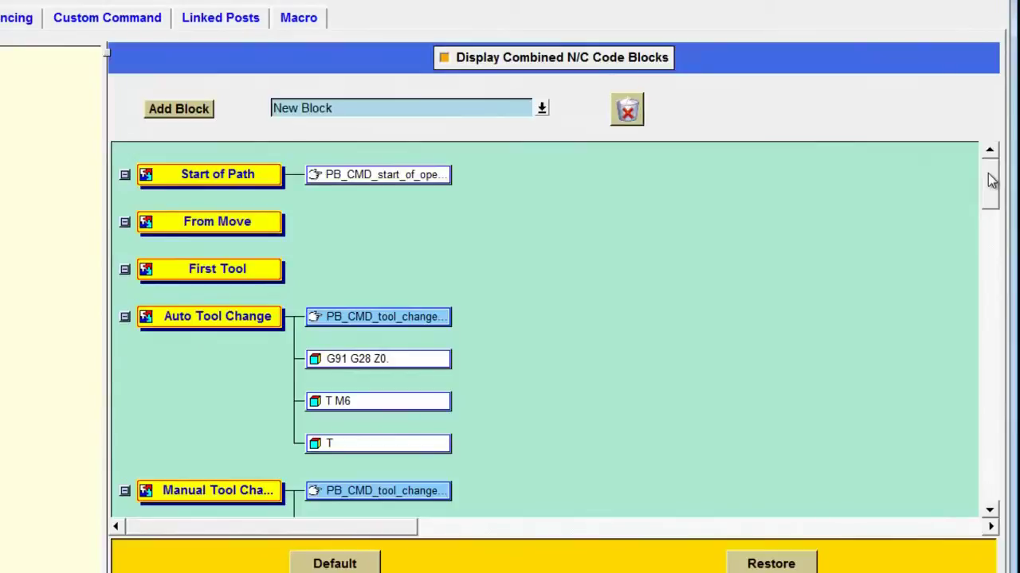
{"action": "left_click_drag", "start_coordinate": [992, 180], "coordinate": [991, 199]}
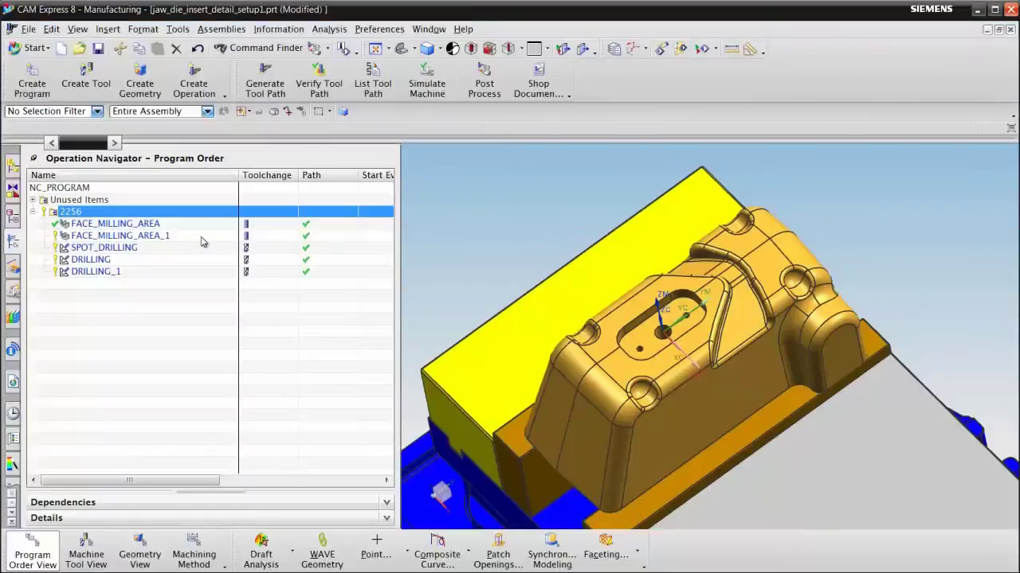
Post FACE_MILLING_AREA with 3axis1, overwriting the output, and check the T01 M6 line on N4
{"action": "left_click", "coordinate": [137, 225]}
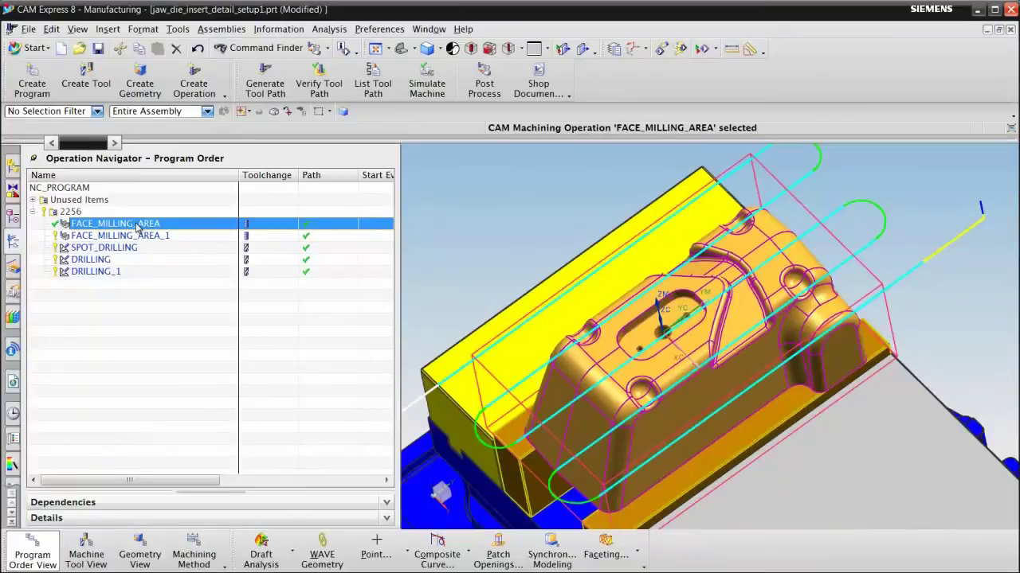
{"action": "left_click", "coordinate": [485, 89]}
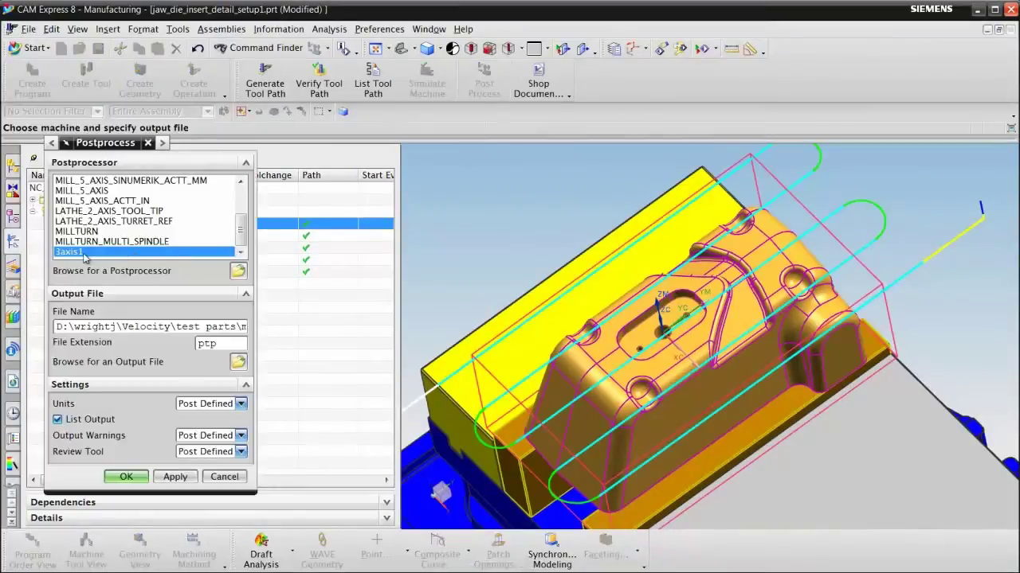
{"action": "left_click", "coordinate": [132, 478]}
{"action": "left_click", "coordinate": [372, 355]}
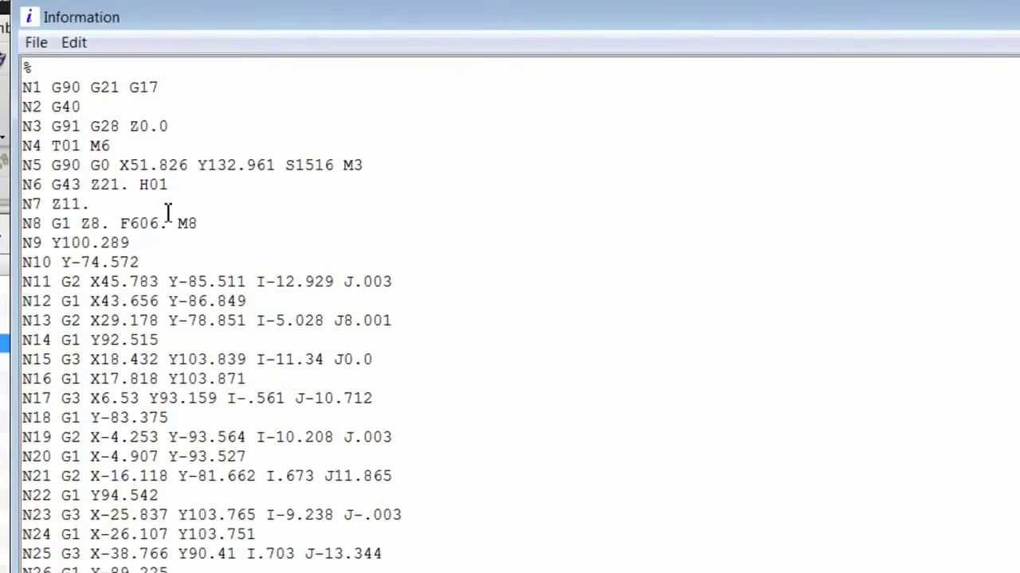
{"action": "left_click_drag", "start_coordinate": [114, 146], "coordinate": [51, 146]}
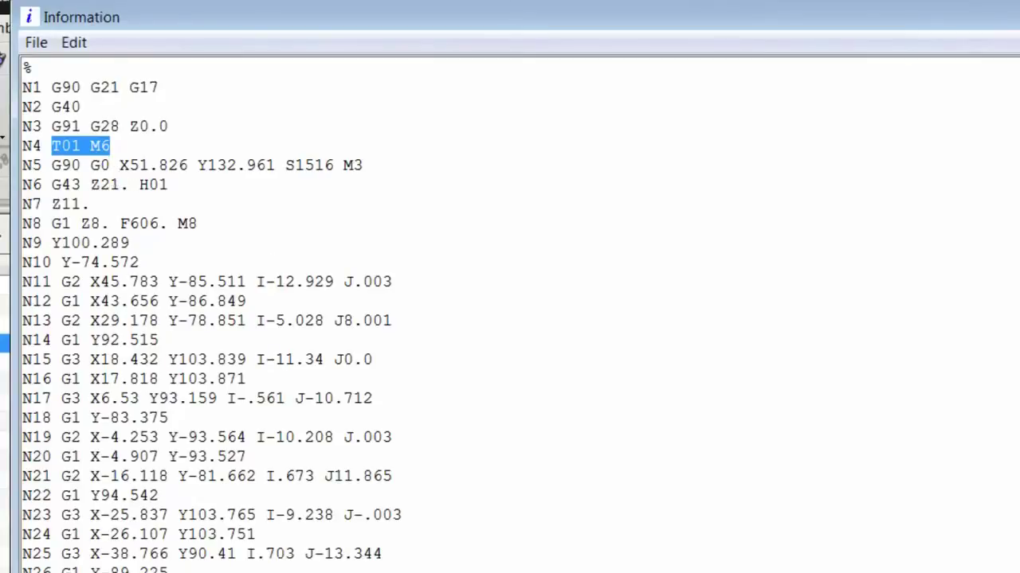
{"action": "scroll", "coordinate": [212, 317], "scroll_direction": "down", "scroll_amount": 2}
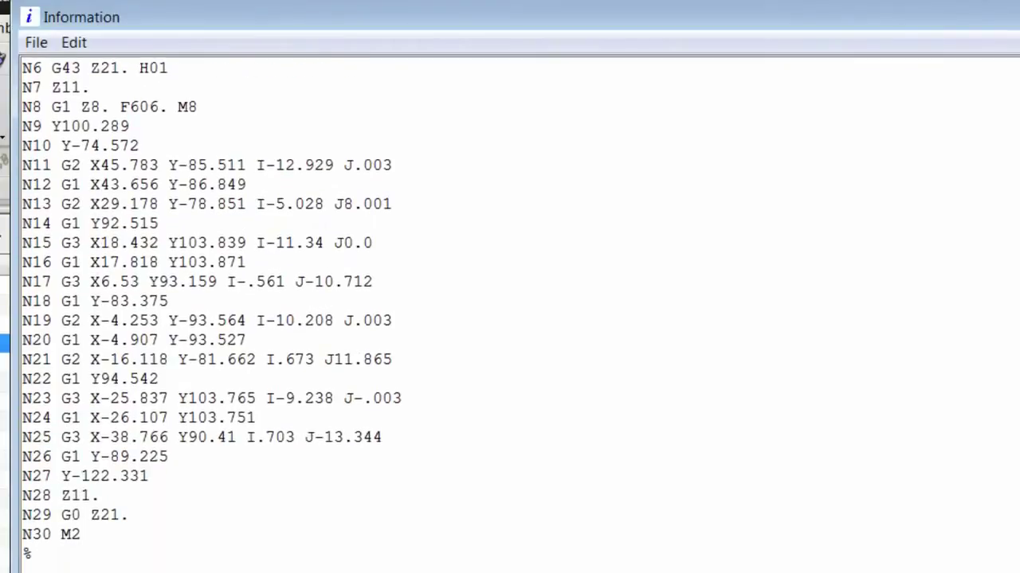
{"action": "scroll", "coordinate": [212, 315], "scroll_direction": "up", "scroll_amount": 3}
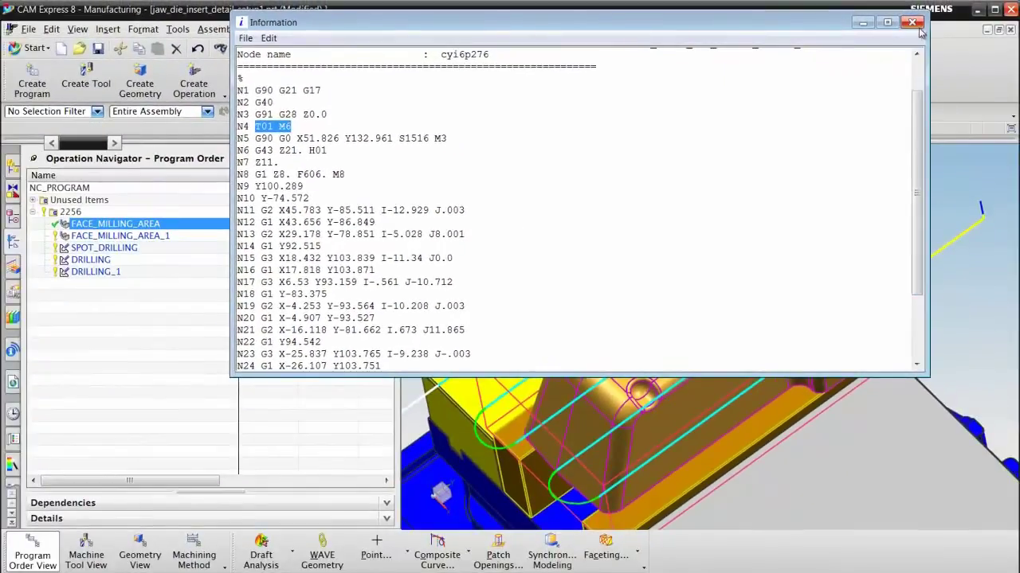
{"action": "left_click", "coordinate": [913, 23]}
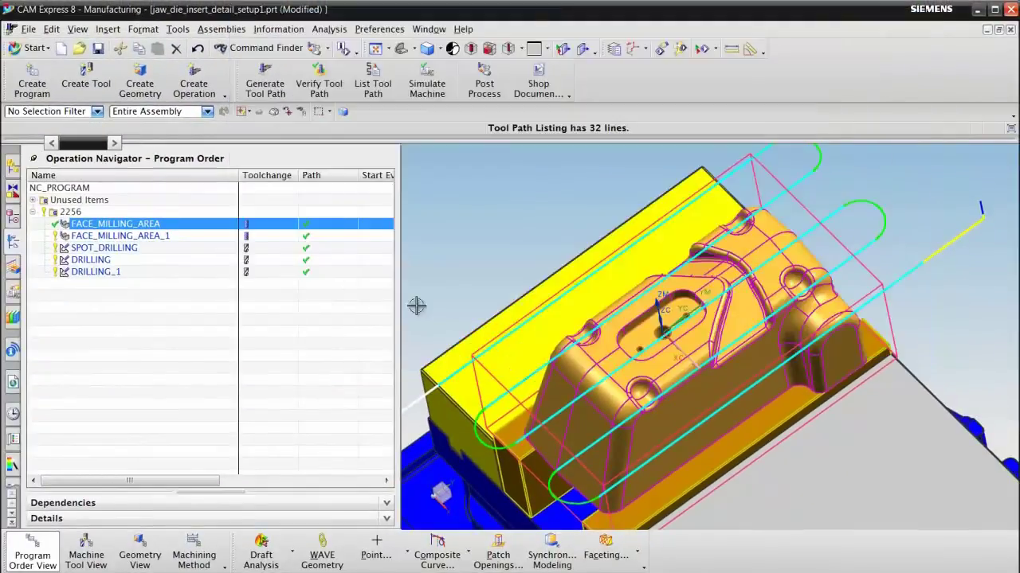
Post the whole 2256 program group with 3axis1, overwriting the existing output file
{"action": "left_click", "coordinate": [75, 213]}
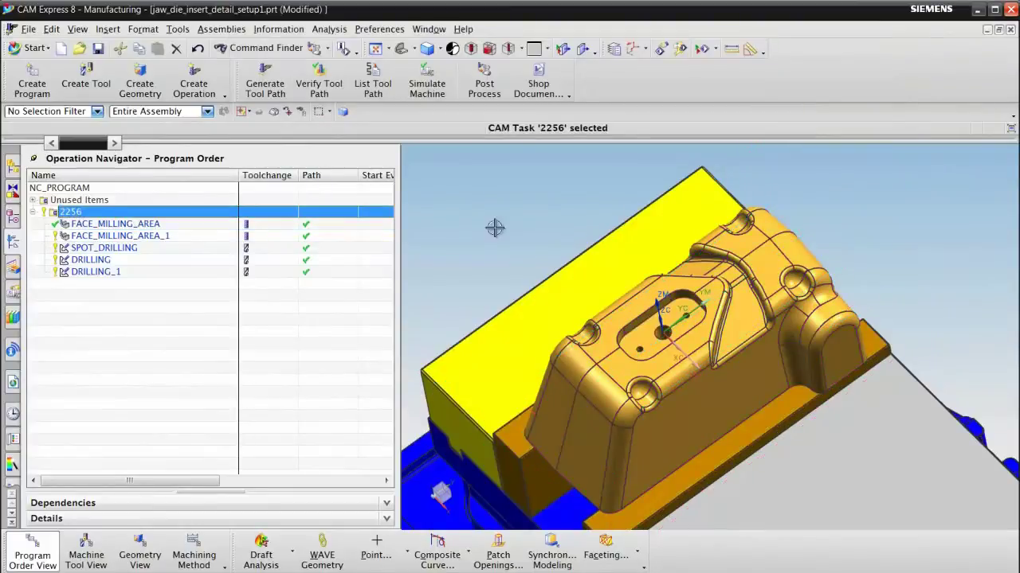
{"action": "left_click", "coordinate": [487, 86]}
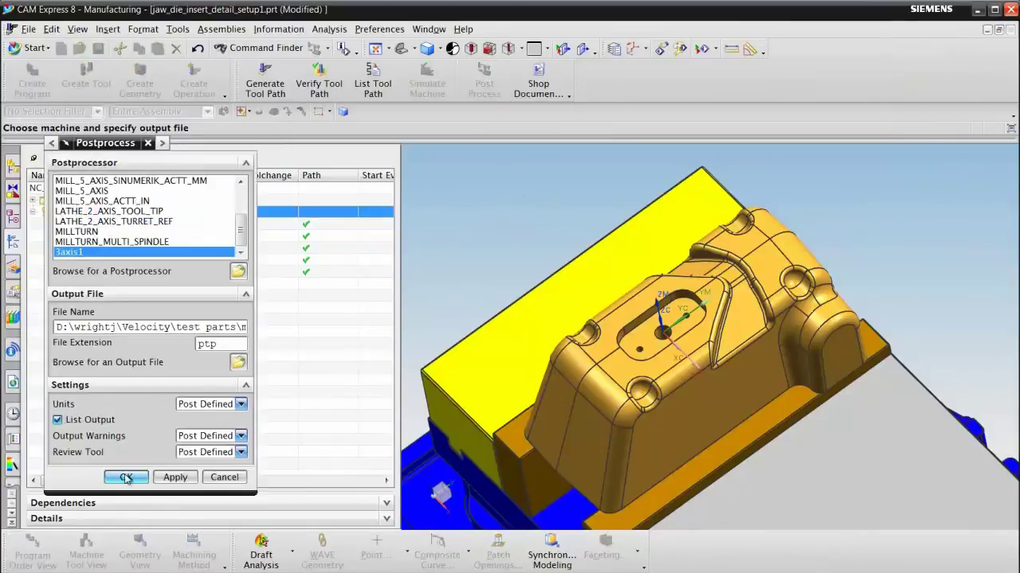
{"action": "left_click", "coordinate": [126, 477]}
{"action": "left_click", "coordinate": [360, 358]}
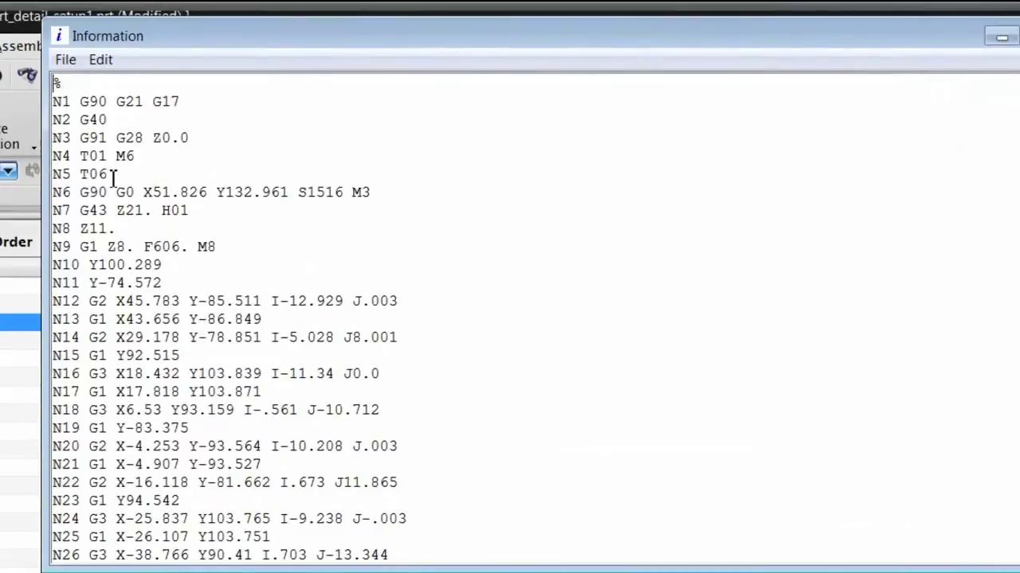
Check the T06 preselect on N5, T06 M6 on N32 and T01 on N4, then minimize CAM Express
{"action": "left_click_drag", "start_coordinate": [112, 174], "coordinate": [80, 175]}
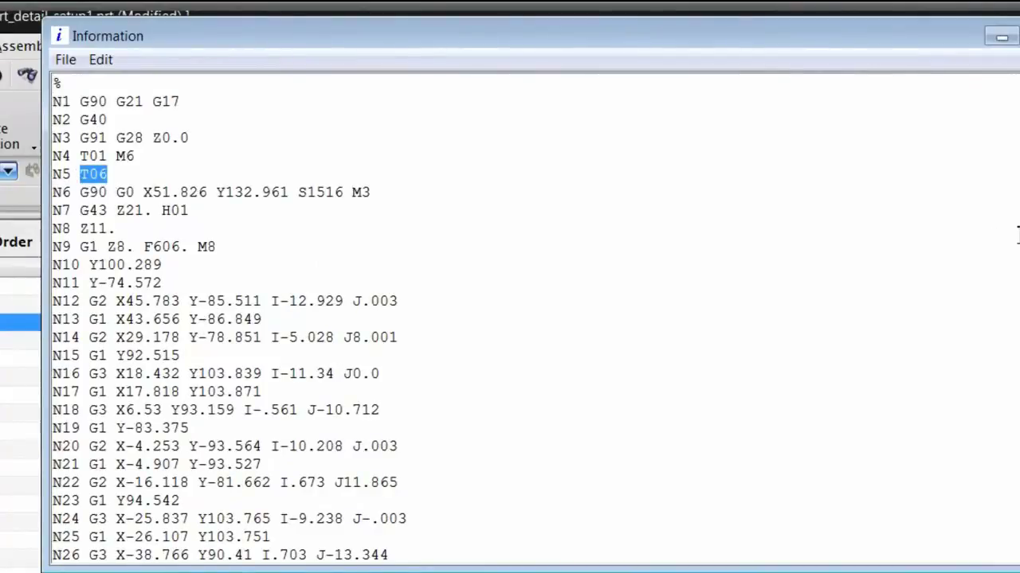
{"action": "scroll", "coordinate": [852, 260], "scroll_direction": "down", "scroll_amount": 7}
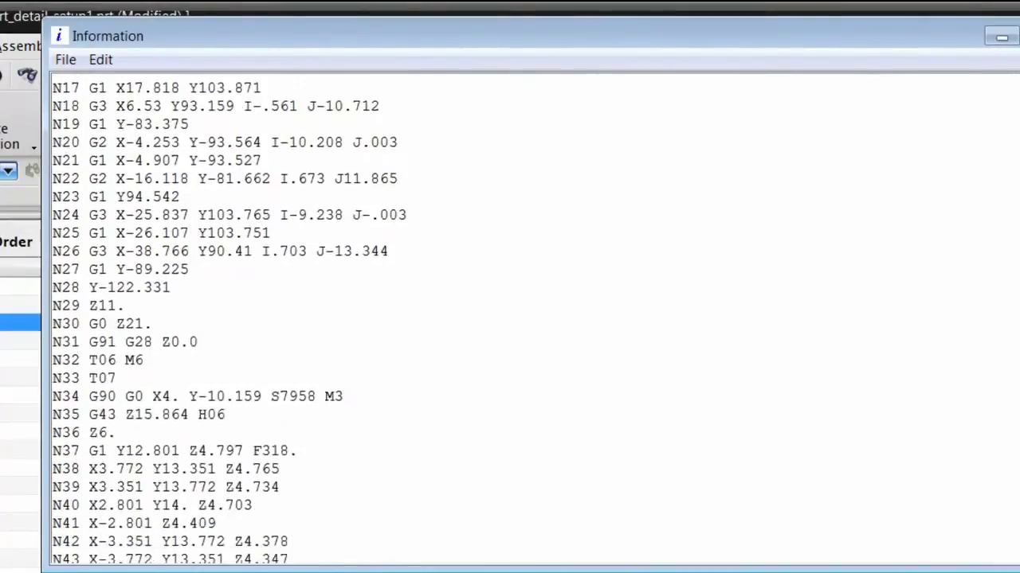
{"action": "left_click_drag", "start_coordinate": [147, 265], "coordinate": [90, 273]}
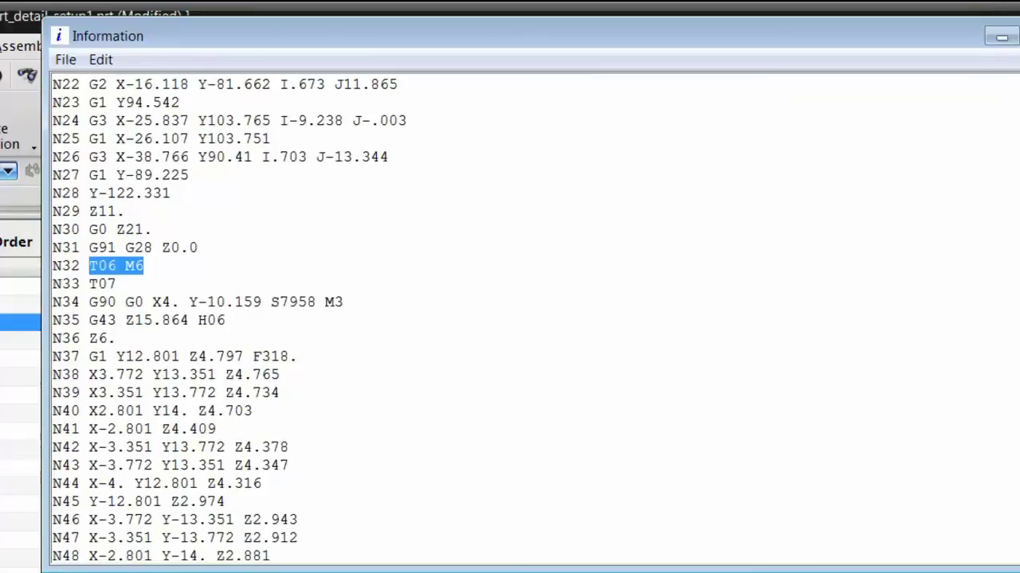
{"action": "scroll", "coordinate": [995, 189], "scroll_direction": "up", "scroll_amount": 10}
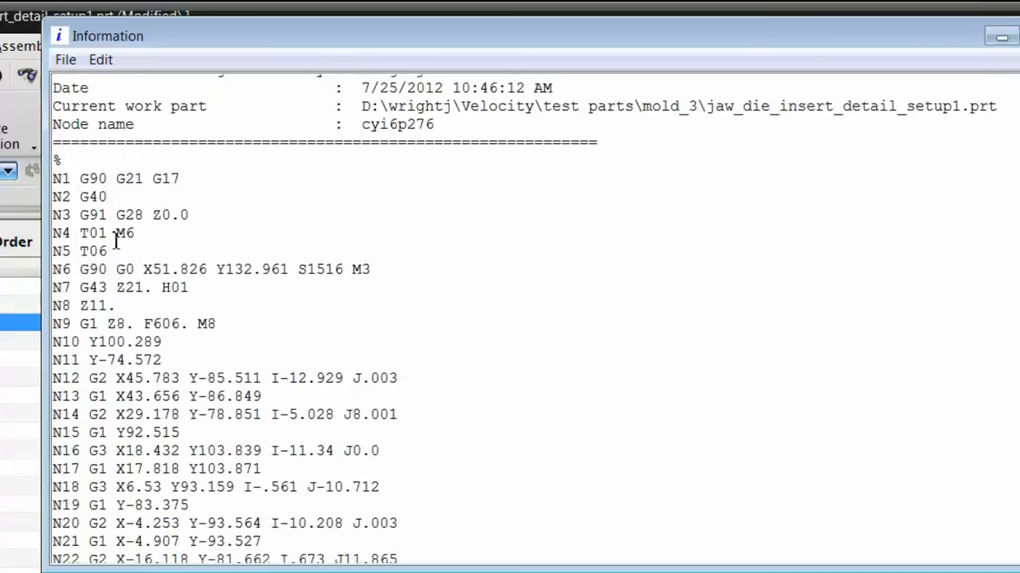
{"action": "left_click_drag", "start_coordinate": [108, 233], "coordinate": [84, 233]}
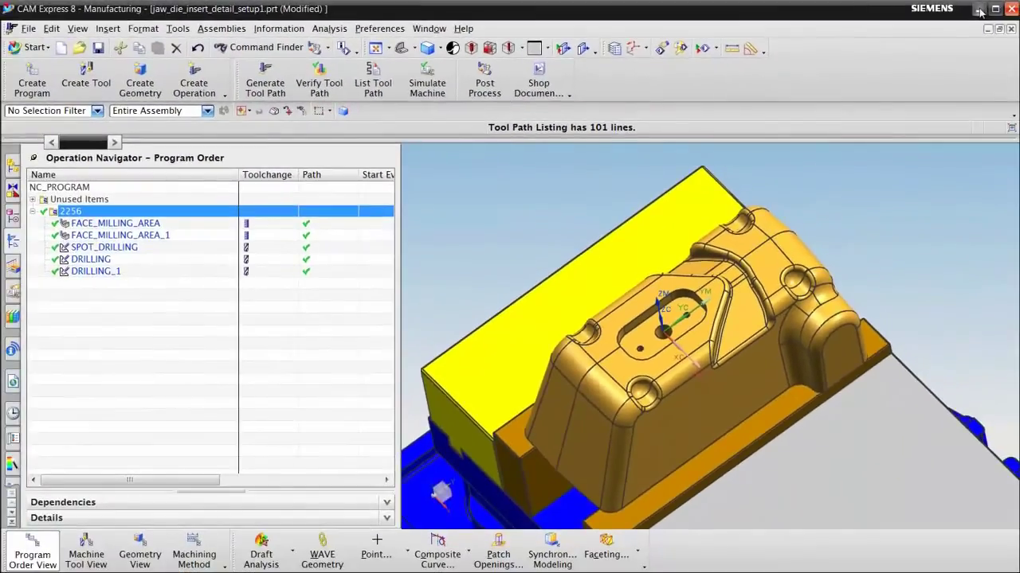
{"action": "left_click", "coordinate": [979, 9]}
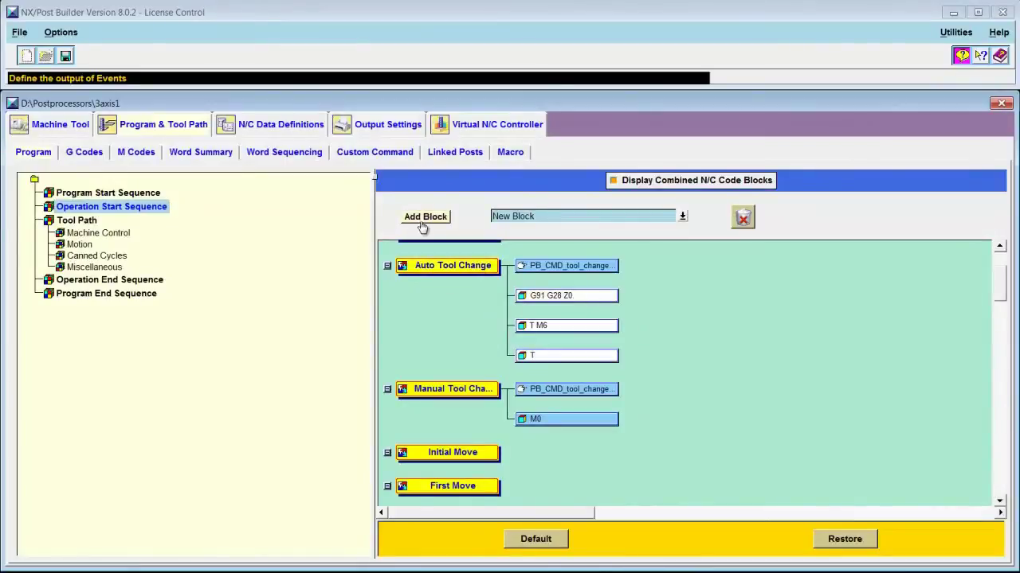
Insert a new block after G91 G28 Z0 containing only the T-Tool Select word
{"action": "left_click_drag", "start_coordinate": [422, 221], "coordinate": [629, 416]}
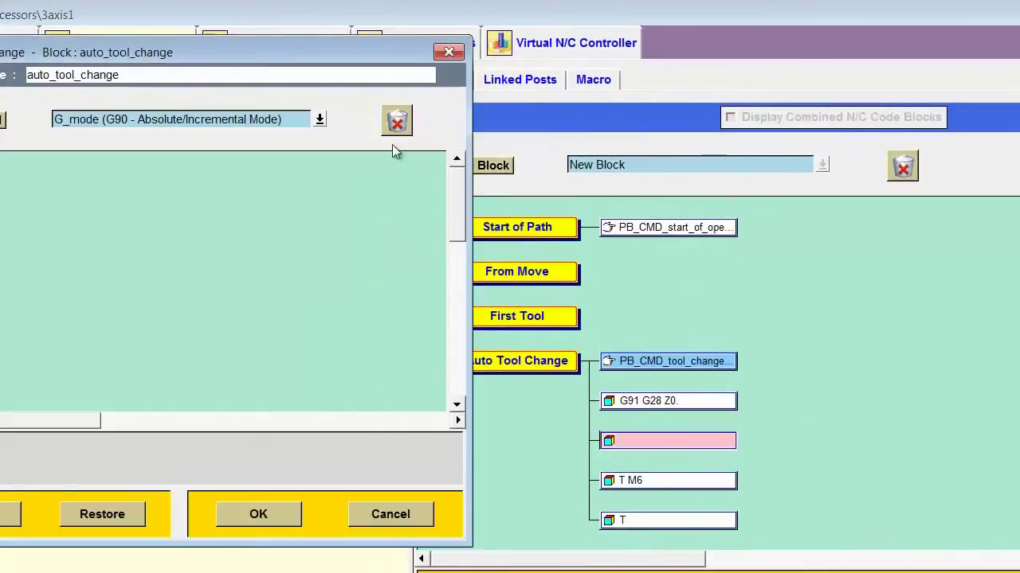
{"action": "left_click_drag", "start_coordinate": [304, 58], "coordinate": [542, 31]}
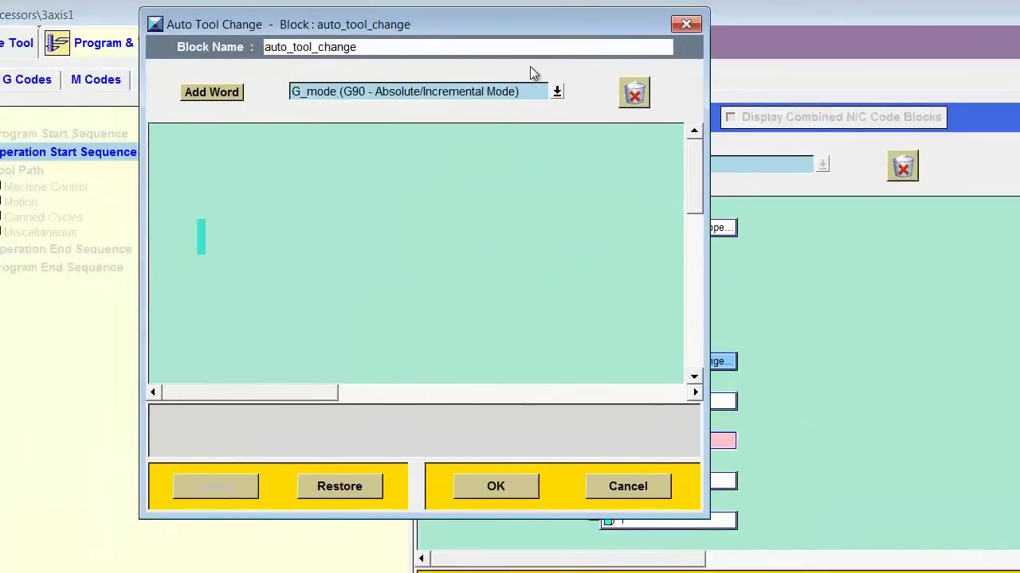
{"action": "left_click", "coordinate": [363, 48]}
{"action": "type", "text": "_"}
{"action": "type", "text": "2"}
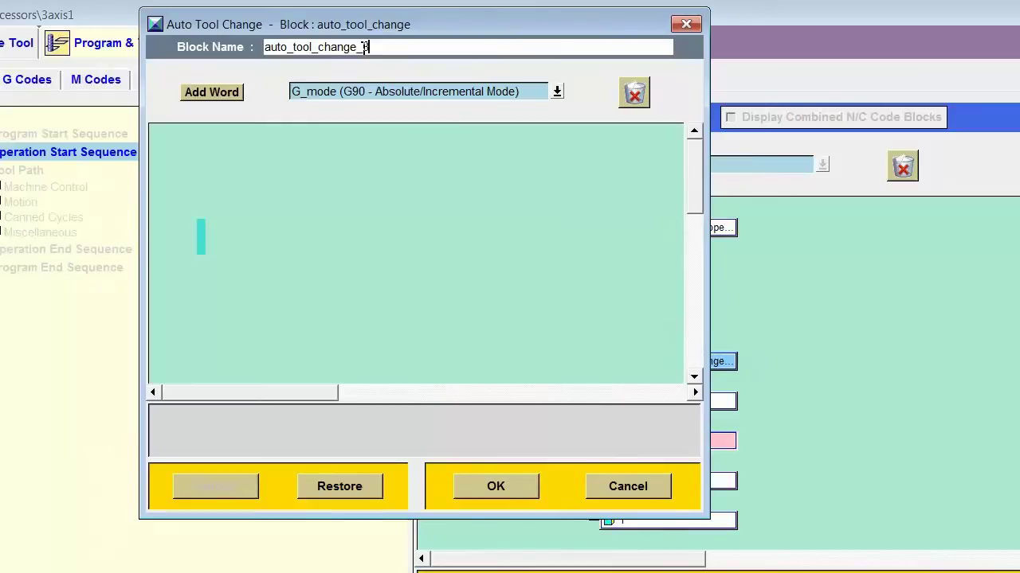
{"action": "left_click", "coordinate": [557, 94]}
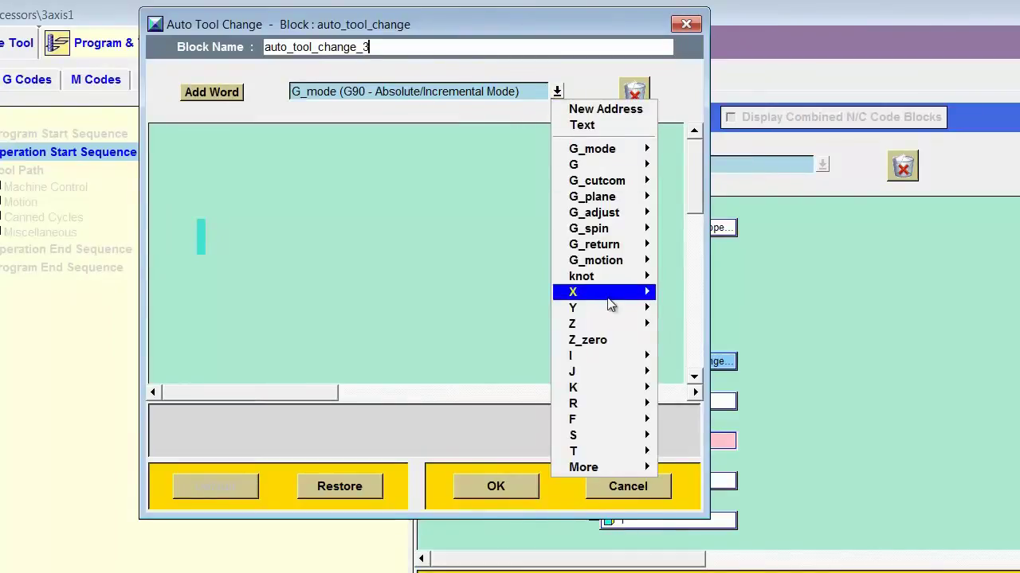
{"action": "mouse_move", "coordinate": [616, 453]}
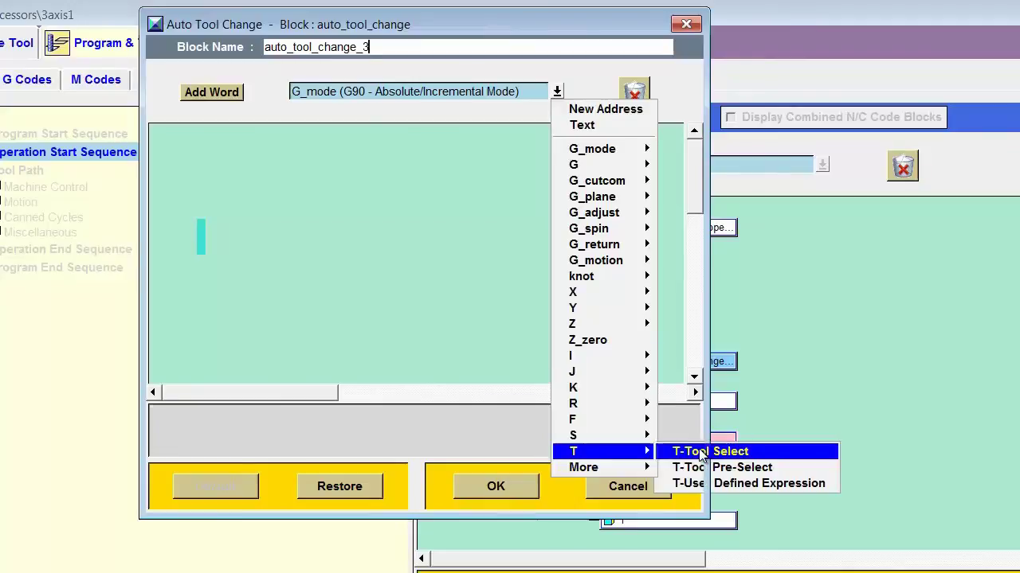
{"action": "left_click", "coordinate": [701, 452]}
{"action": "left_click_drag", "start_coordinate": [214, 94], "coordinate": [221, 247]}
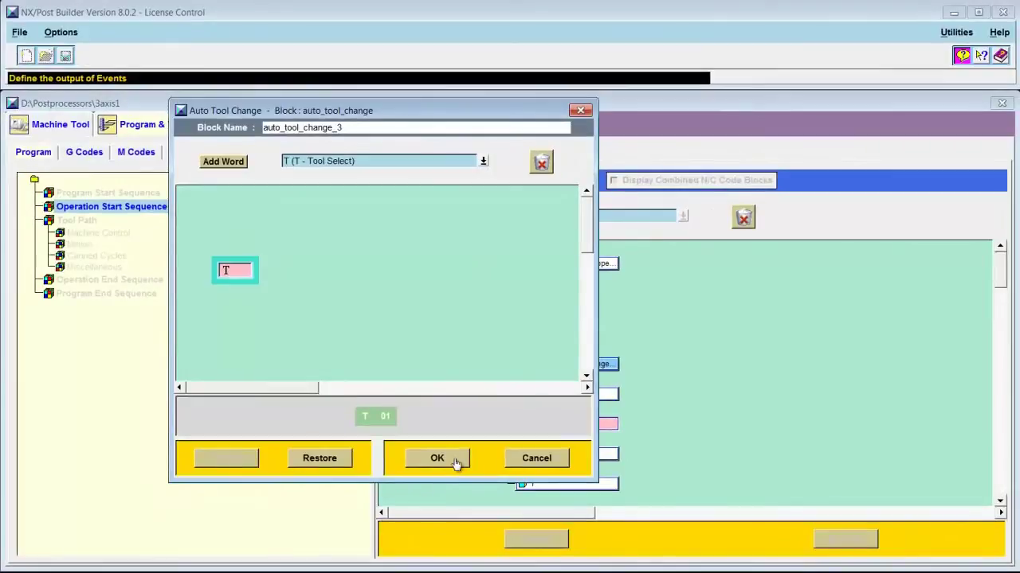
{"action": "left_click", "coordinate": [437, 459]}
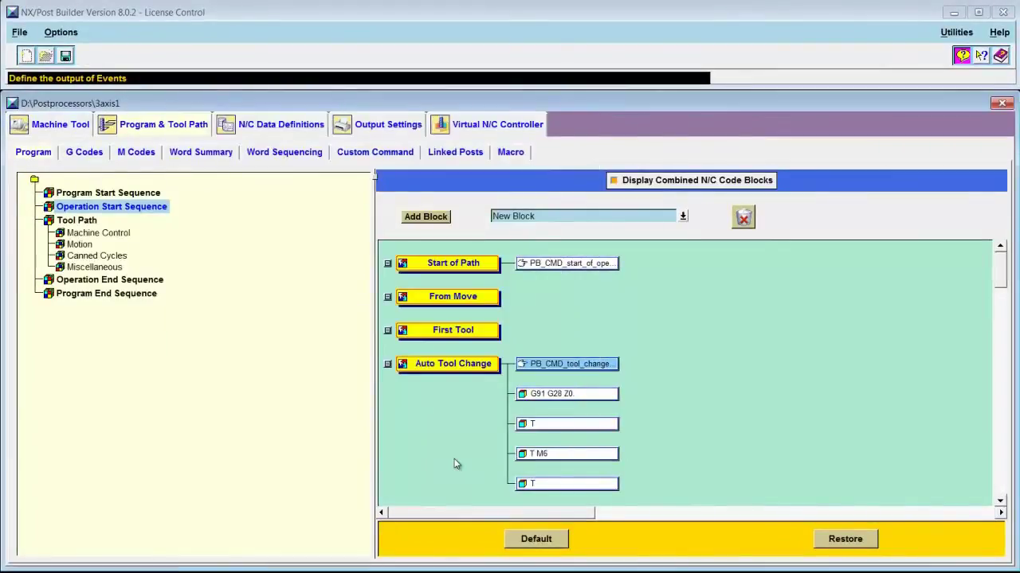
Turn on Force Output for the T word in the T M6 block and save the 3axis1 post
{"action": "double_click", "coordinate": [577, 456]}
{"action": "left_click_drag", "start_coordinate": [284, 130], "coordinate": [443, 80]}
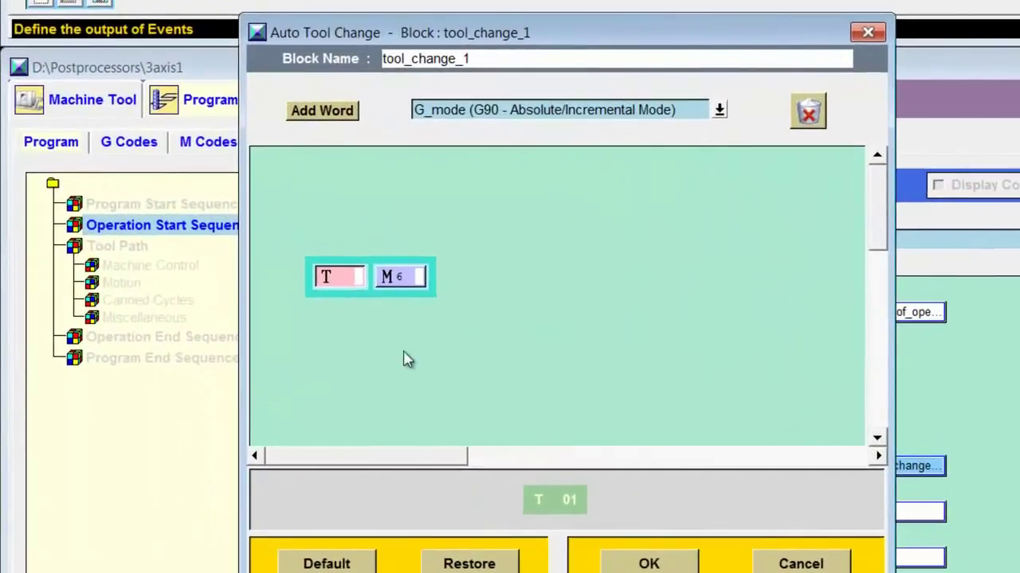
{"action": "right_click", "coordinate": [358, 280]}
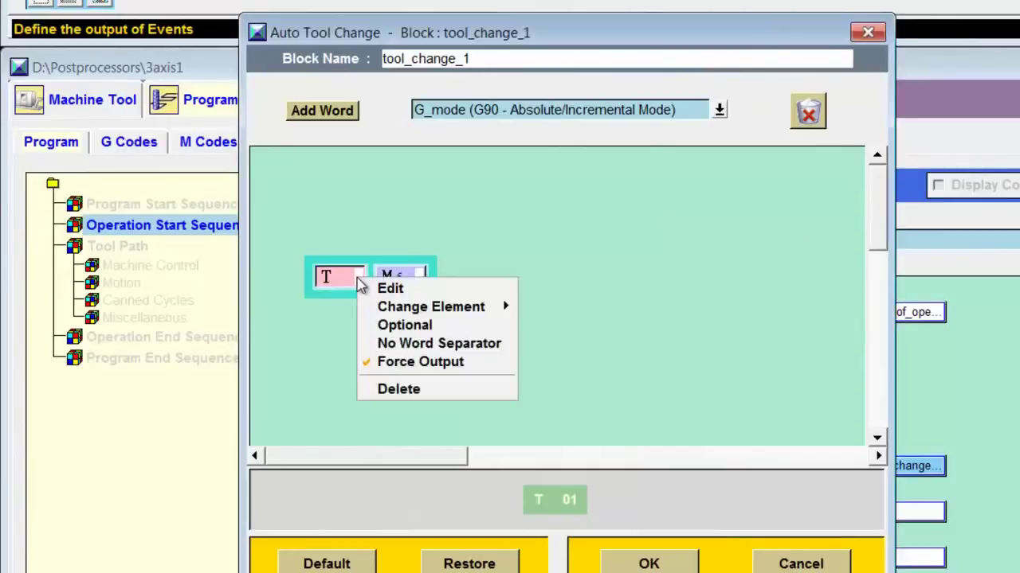
{"action": "left_click", "coordinate": [418, 363]}
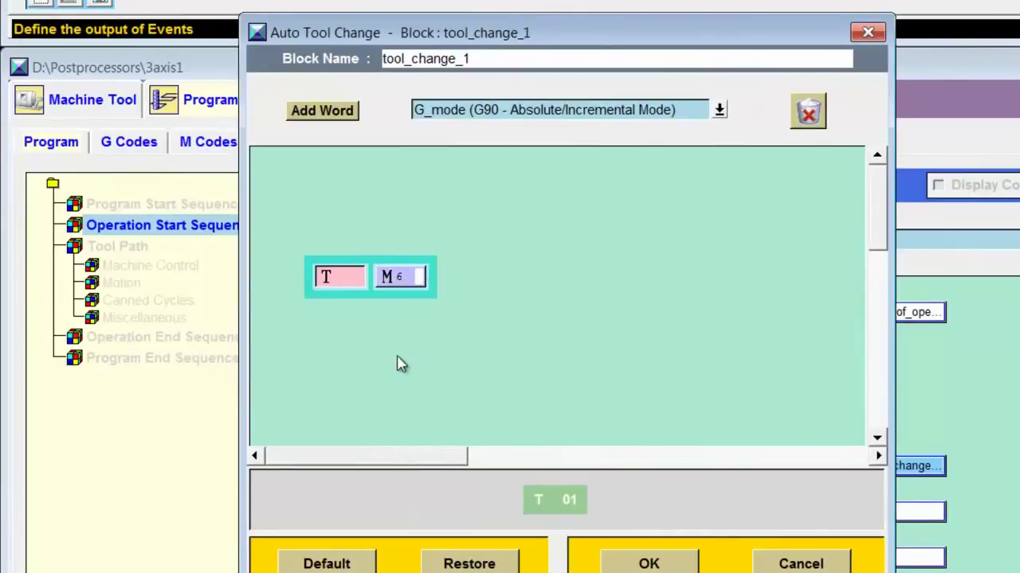
{"action": "right_click", "coordinate": [359, 280]}
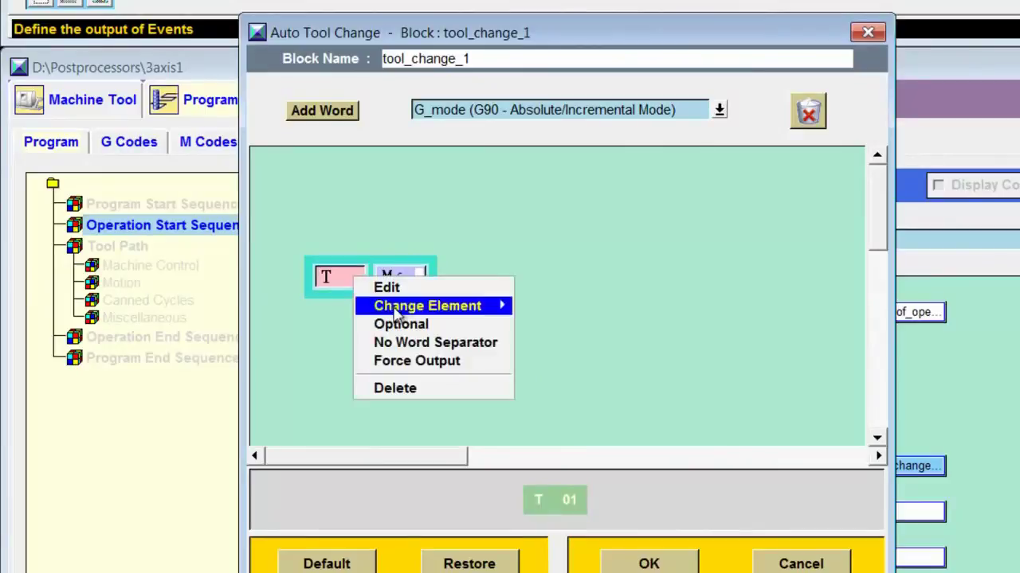
{"action": "left_click", "coordinate": [426, 358]}
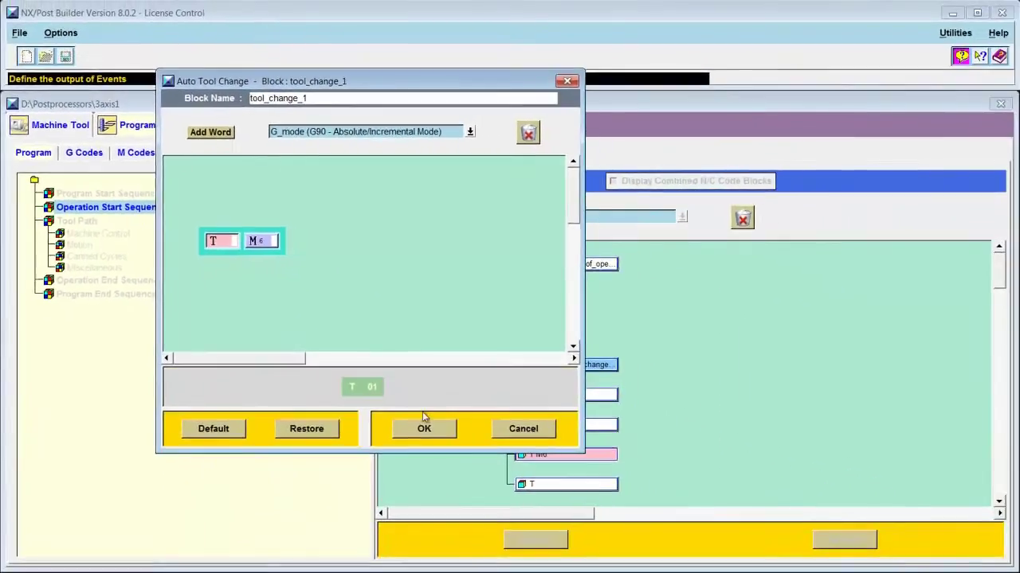
{"action": "left_click", "coordinate": [648, 562]}
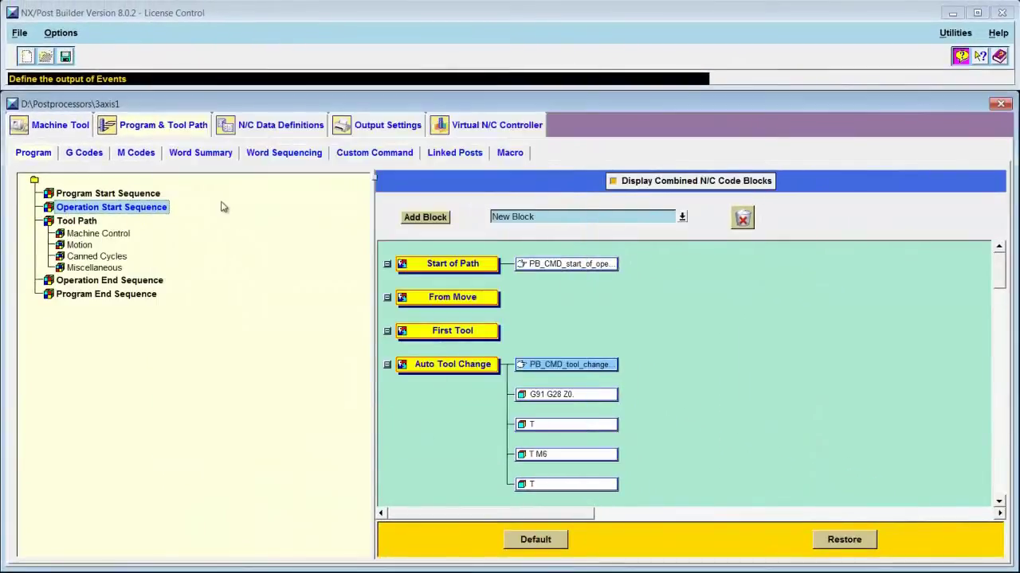
{"action": "left_click", "coordinate": [66, 57]}
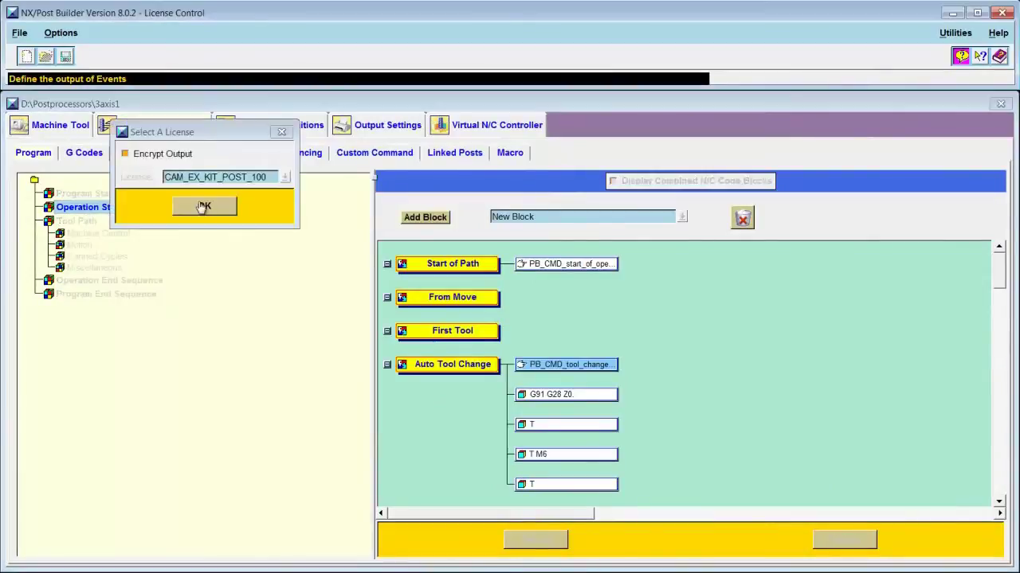
{"action": "left_click", "coordinate": [205, 208]}
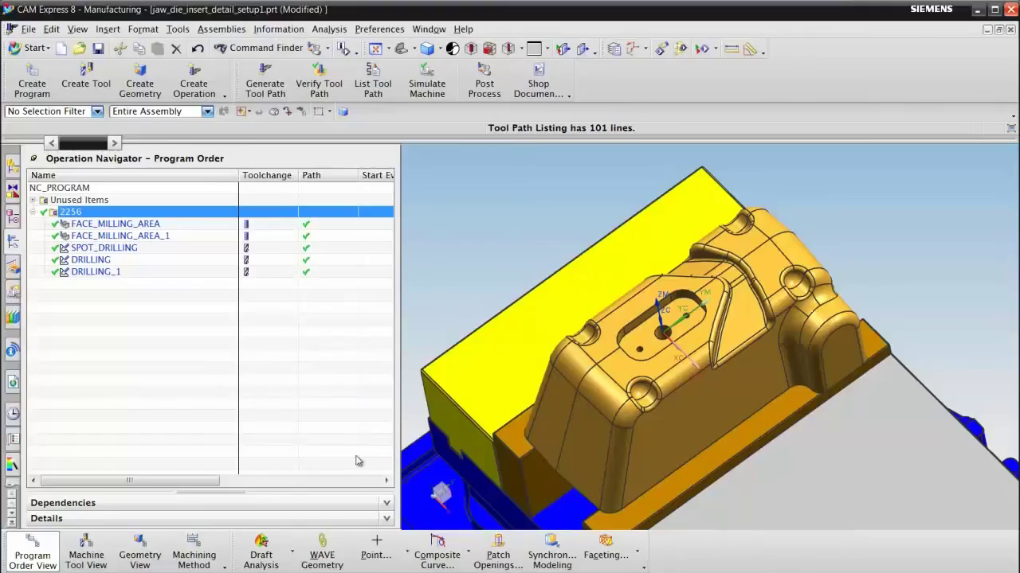
Re-post the program with 3axis1, overwriting the existing output file
{"action": "left_click", "coordinate": [484, 82]}
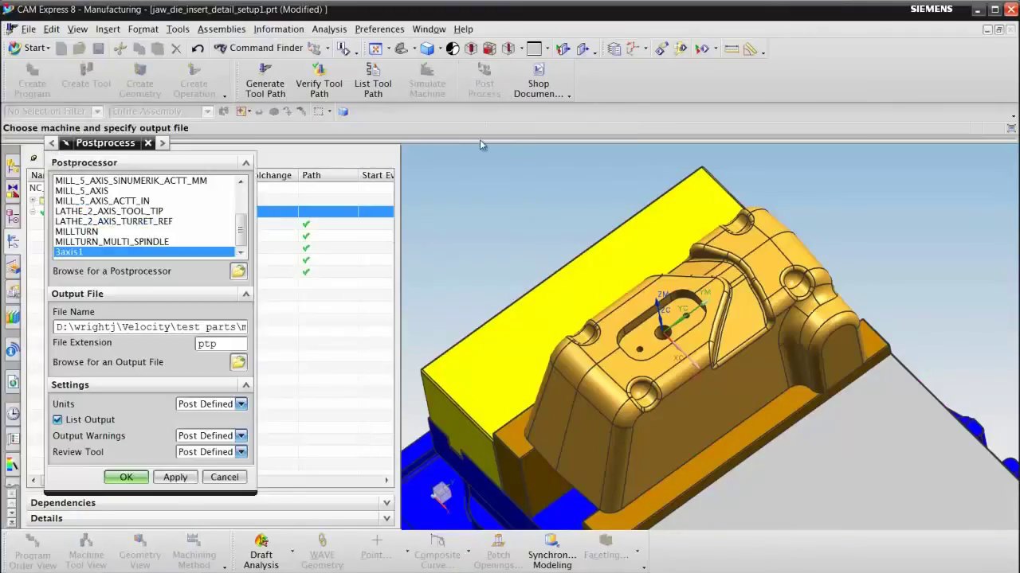
{"action": "left_click", "coordinate": [126, 477]}
{"action": "left_click", "coordinate": [378, 357]}
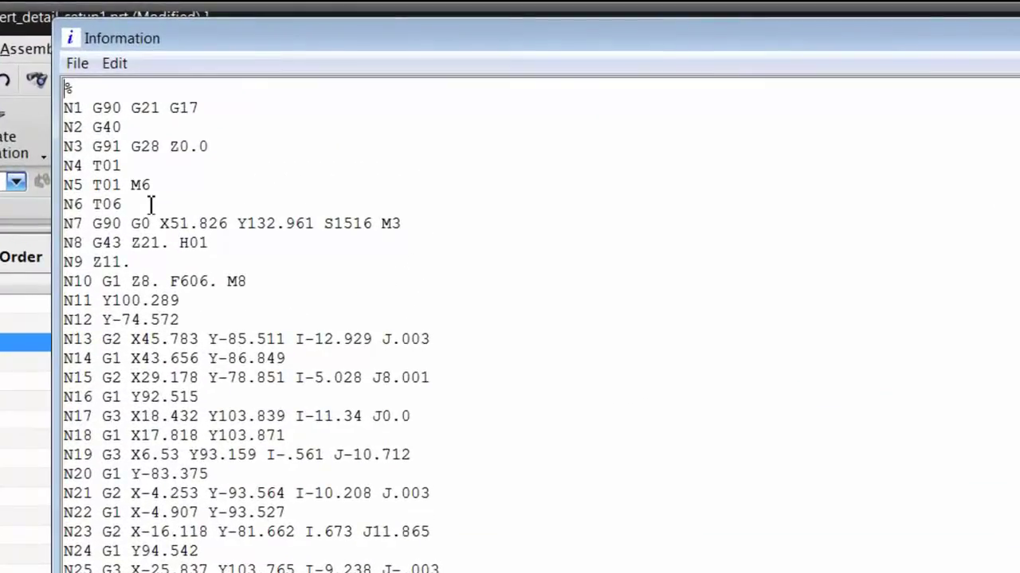
Check T01 on N4, T01 M6 on N5, T06 on N6, T06 M6 on N33 and T07 on N34, then close the listing
{"action": "left_click", "coordinate": [128, 165]}
{"action": "left_click_drag", "start_coordinate": [128, 166], "coordinate": [93, 166]}
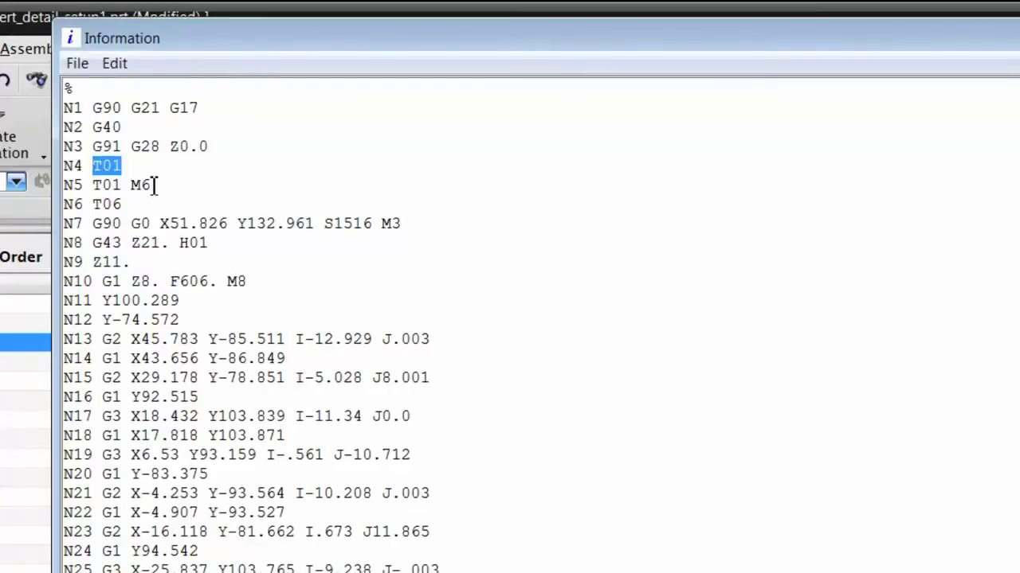
{"action": "left_click_drag", "start_coordinate": [152, 185], "coordinate": [93, 185]}
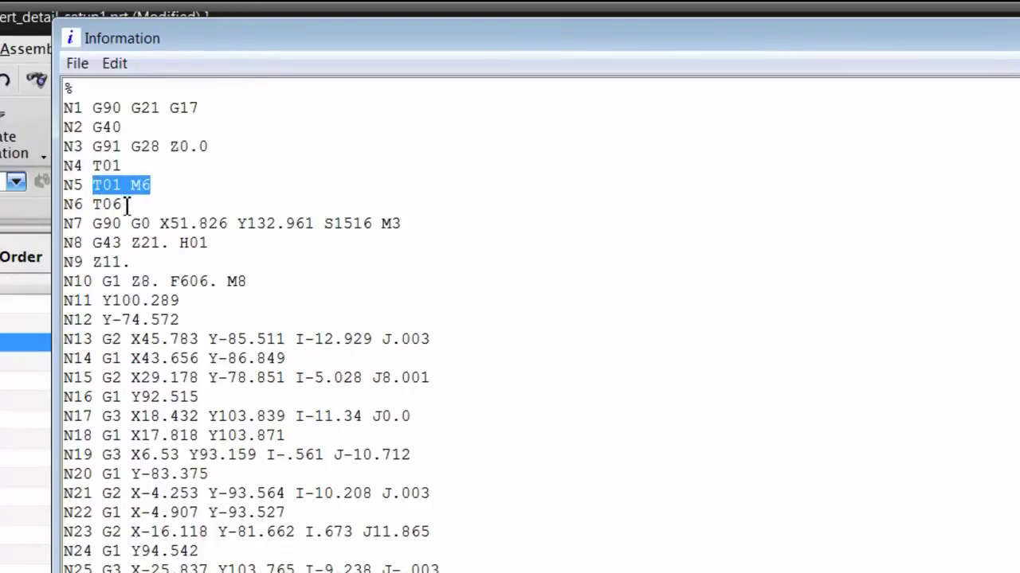
{"action": "left_click_drag", "start_coordinate": [128, 206], "coordinate": [93, 204]}
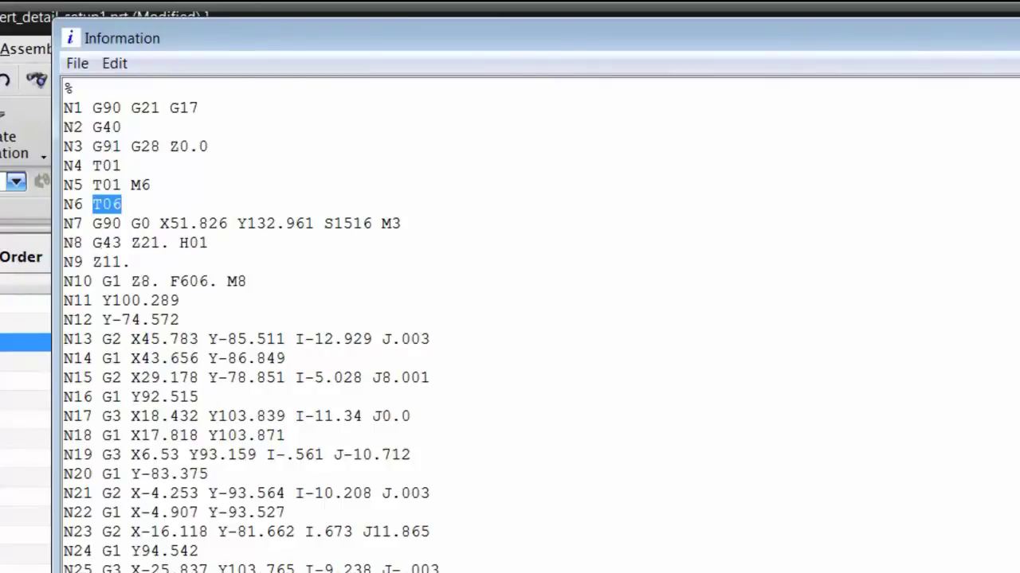
{"action": "scroll", "coordinate": [525, 325], "scroll_direction": "down", "scroll_amount": 8}
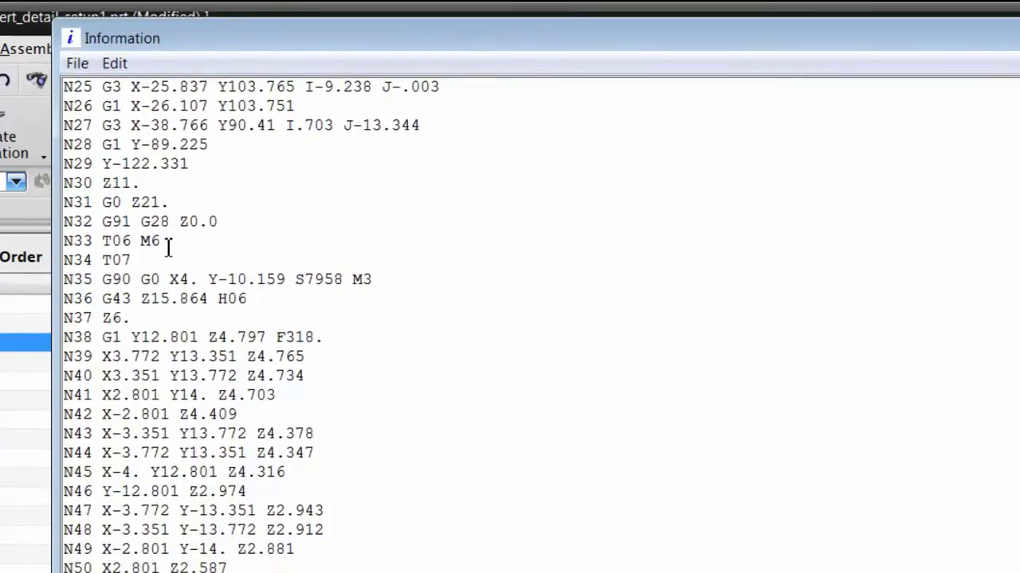
{"action": "left_click_drag", "start_coordinate": [161, 241], "coordinate": [63, 242]}
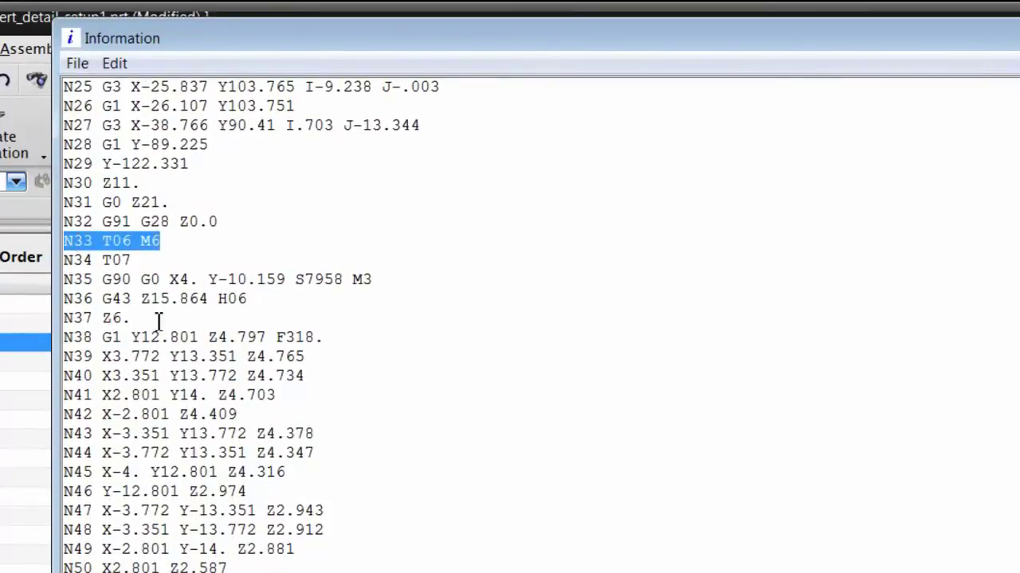
{"action": "left_click_drag", "start_coordinate": [132, 261], "coordinate": [63, 260]}
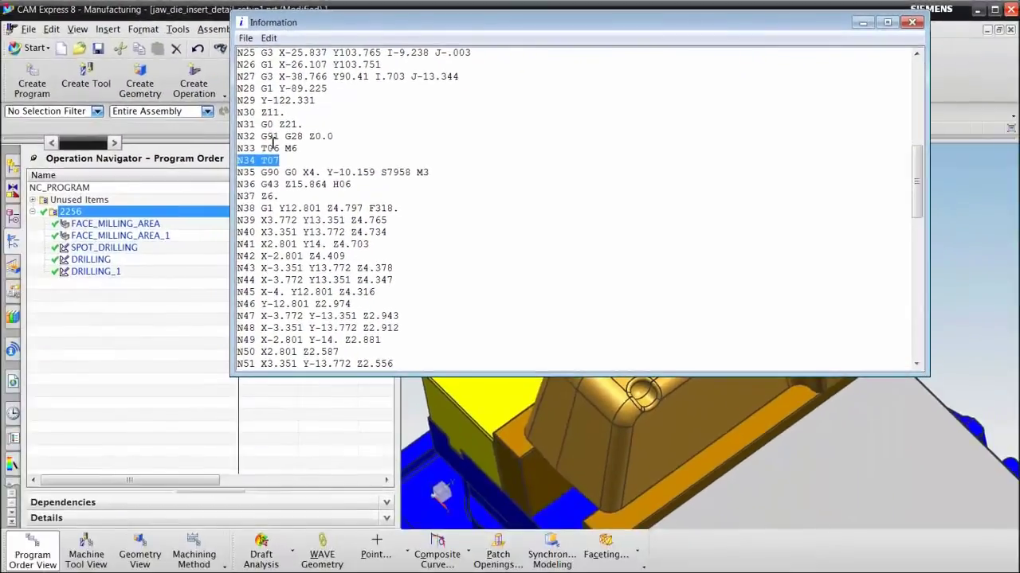
{"action": "left_click", "coordinate": [912, 24]}
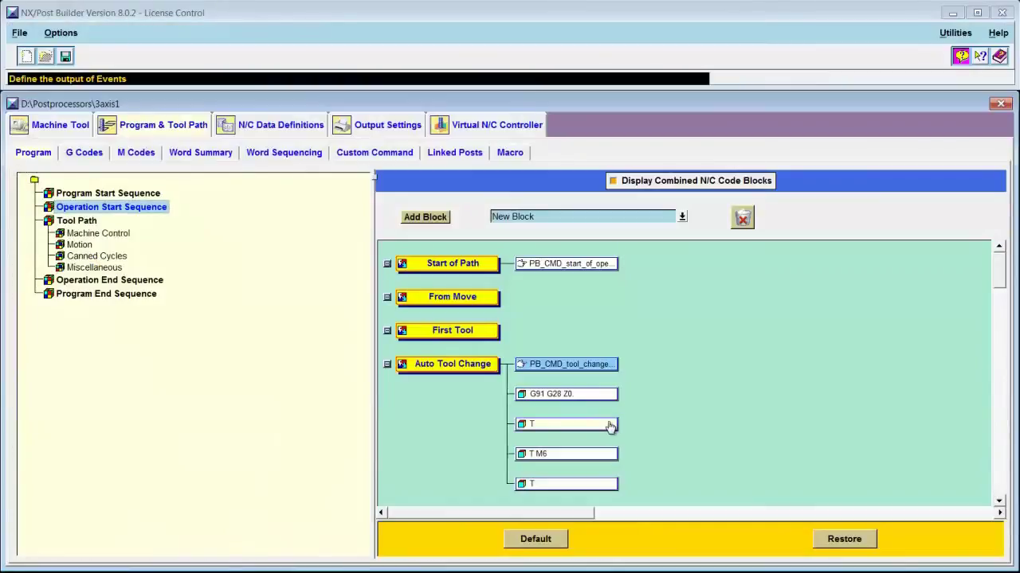
{"action": "double_click", "coordinate": [609, 426]}
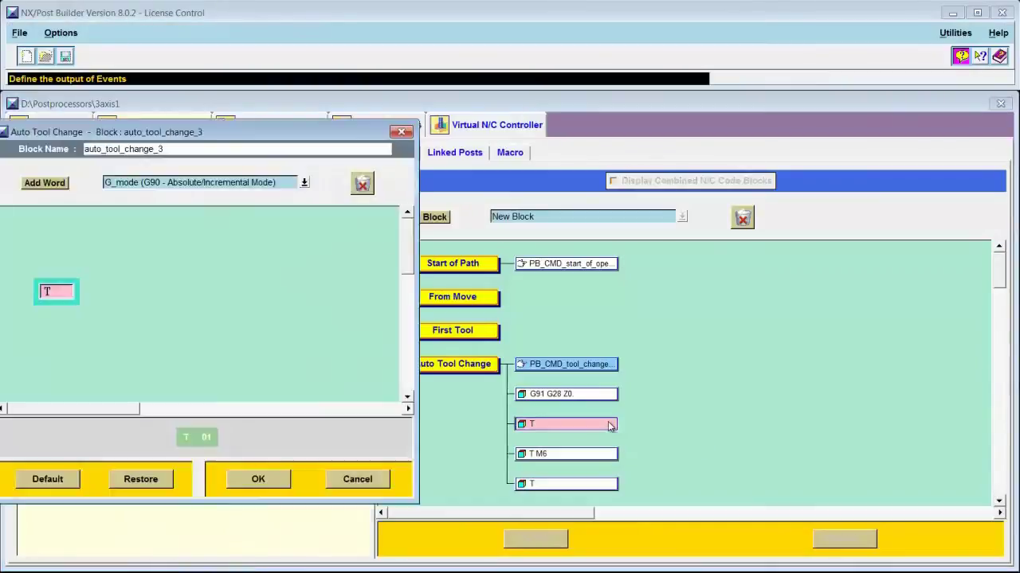
{"action": "left_click_drag", "start_coordinate": [253, 133], "coordinate": [474, 116]}
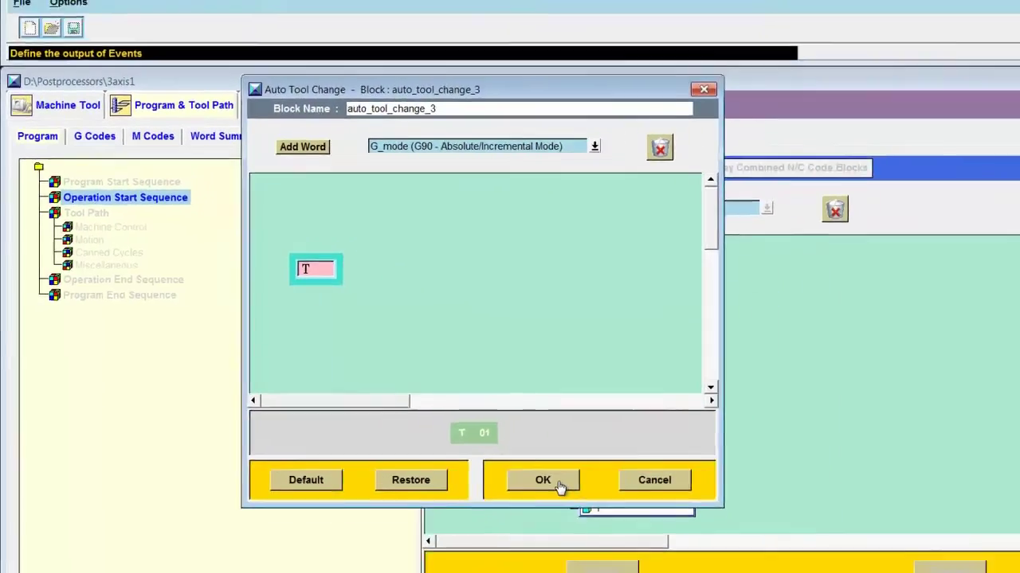
{"action": "left_click", "coordinate": [642, 517]}
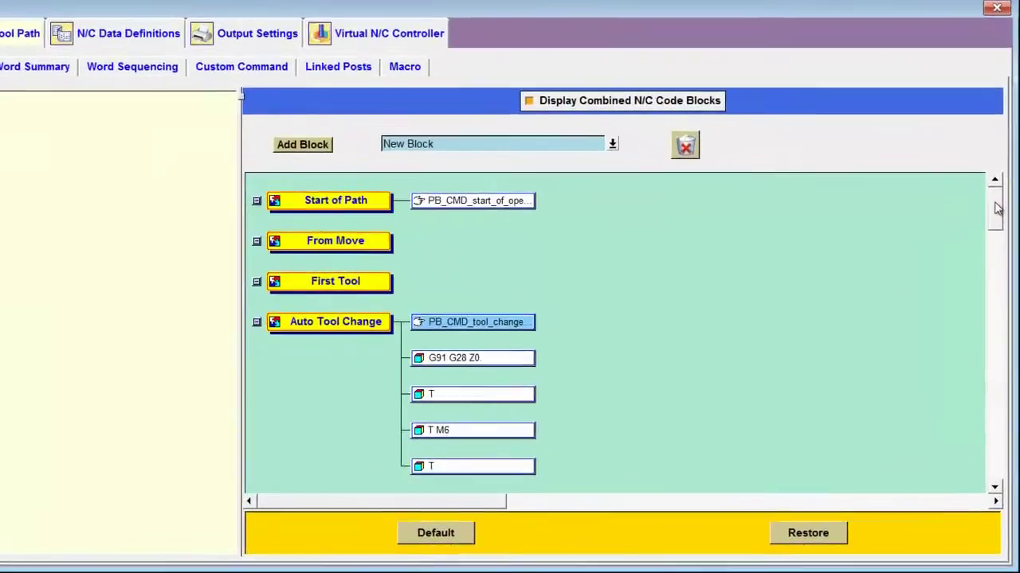
Scroll the Operation Start Sequence down to the motion events, Initial Move through First Linear Move
{"action": "left_click_drag", "start_coordinate": [999, 275], "coordinate": [999, 296]}
{"action": "left_click_drag", "start_coordinate": [993, 208], "coordinate": [947, 237]}
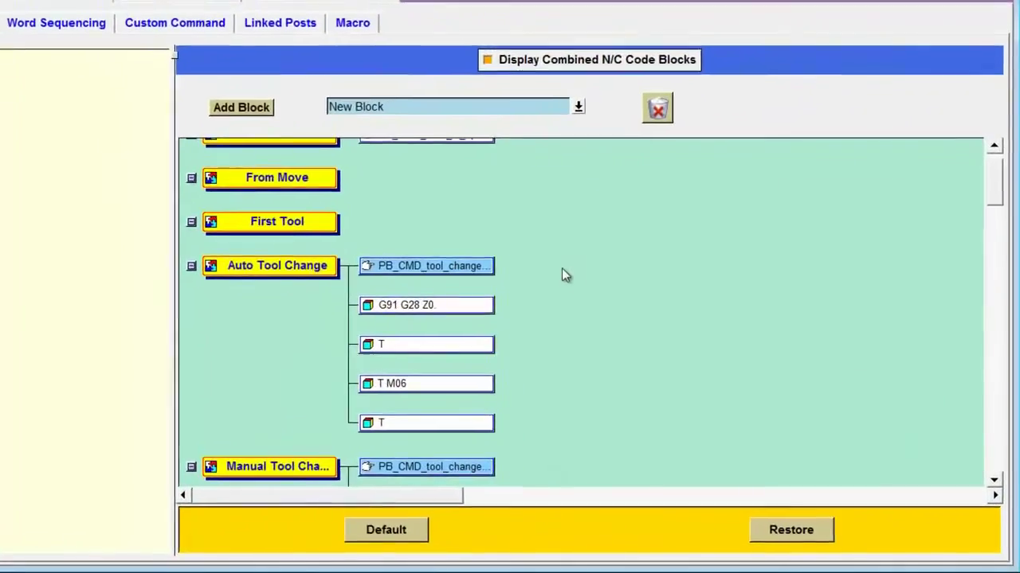
{"action": "left_click_drag", "start_coordinate": [992, 168], "coordinate": [992, 228]}
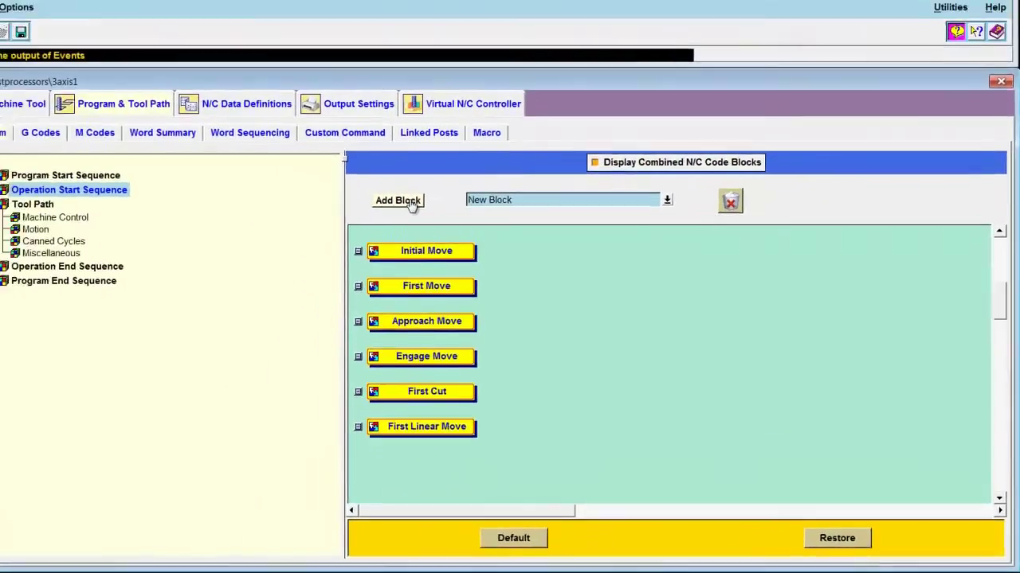
Add a block named work_offset to Initial Move and choose G-MCS Fixture Offset (54 ~ 59) as its word
{"action": "left_click_drag", "start_coordinate": [412, 204], "coordinate": [570, 343]}
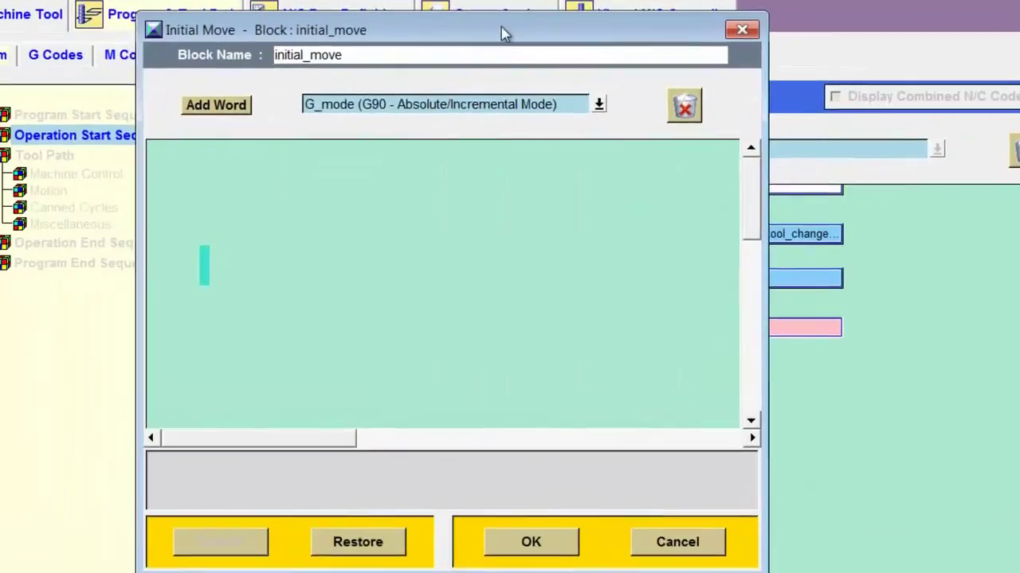
{"action": "left_click_drag", "start_coordinate": [353, 56], "coordinate": [269, 56]}
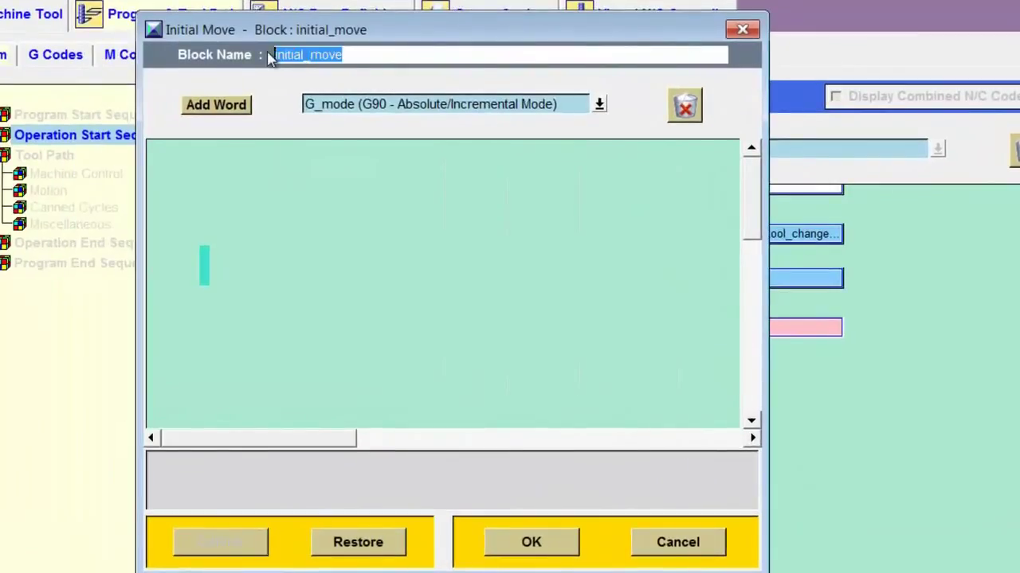
{"action": "type", "text": "work"}
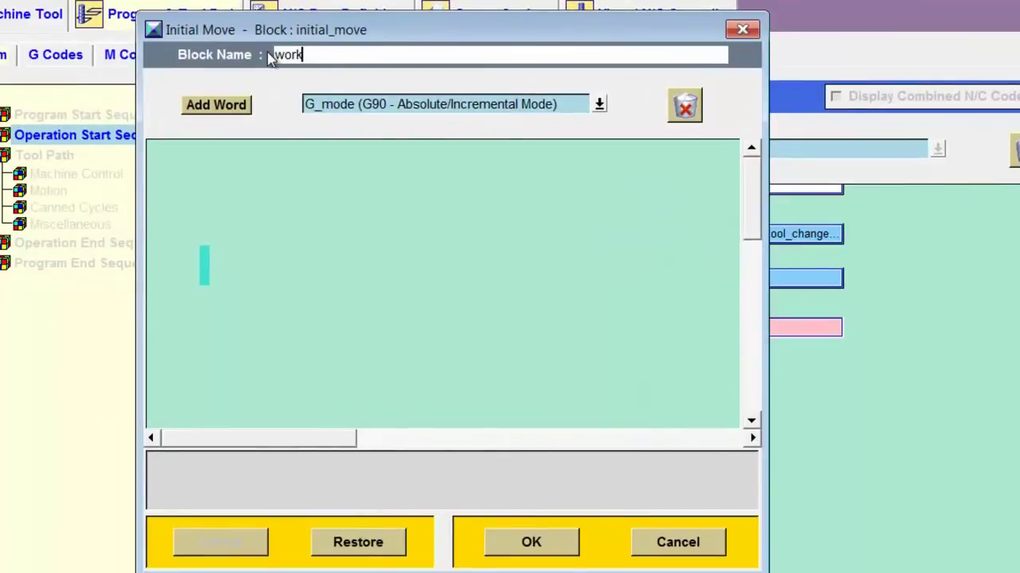
{"action": "type", "text": "_offset"}
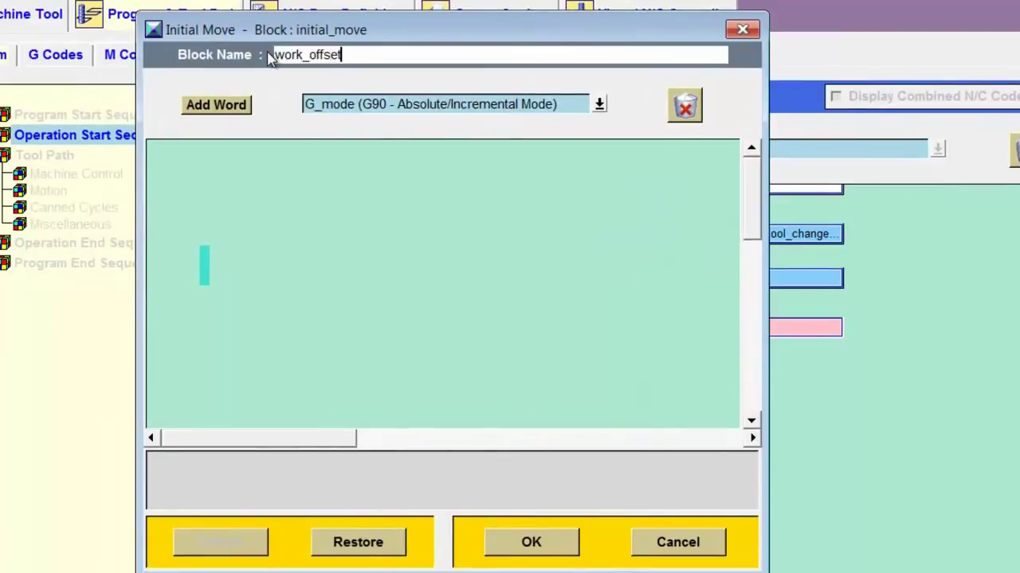
{"action": "left_click", "coordinate": [599, 107]}
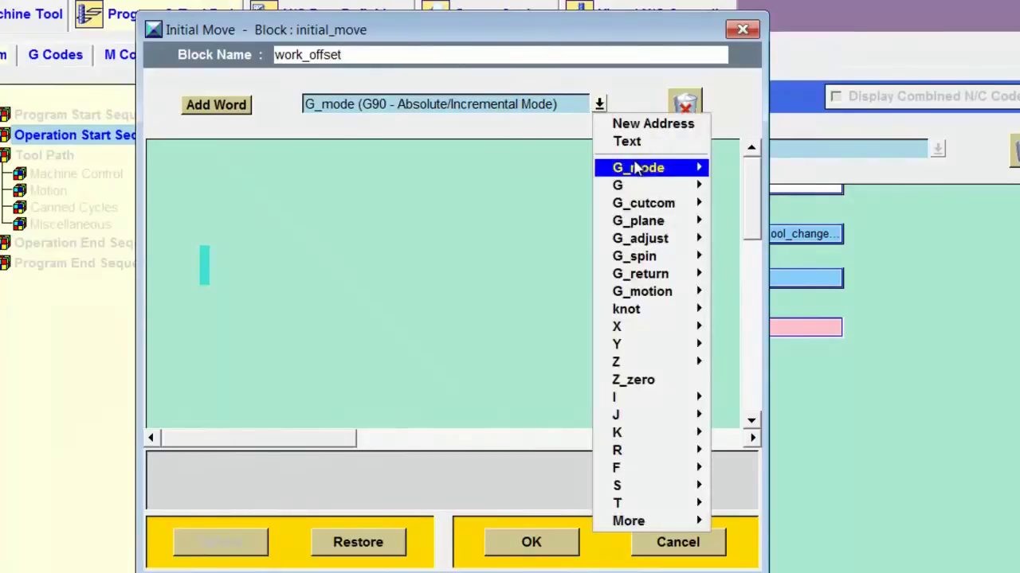
{"action": "mouse_move", "coordinate": [637, 169]}
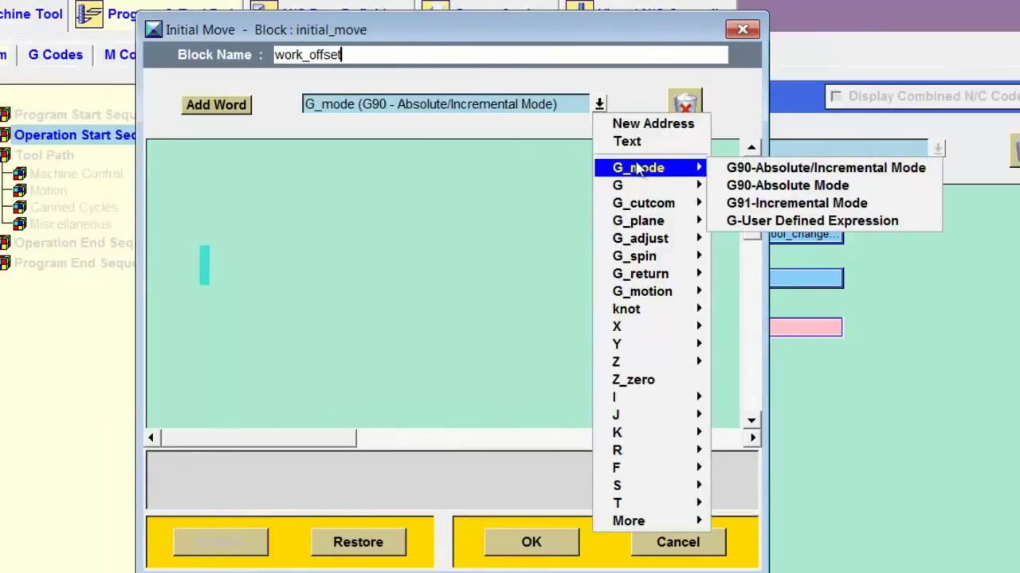
{"action": "mouse_move", "coordinate": [652, 191]}
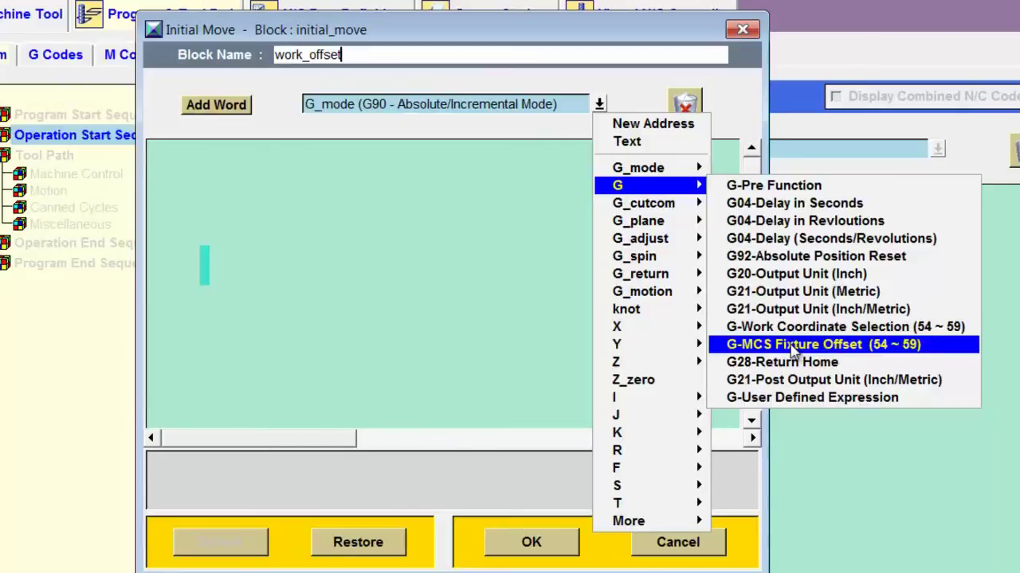
{"action": "left_click", "coordinate": [792, 347]}
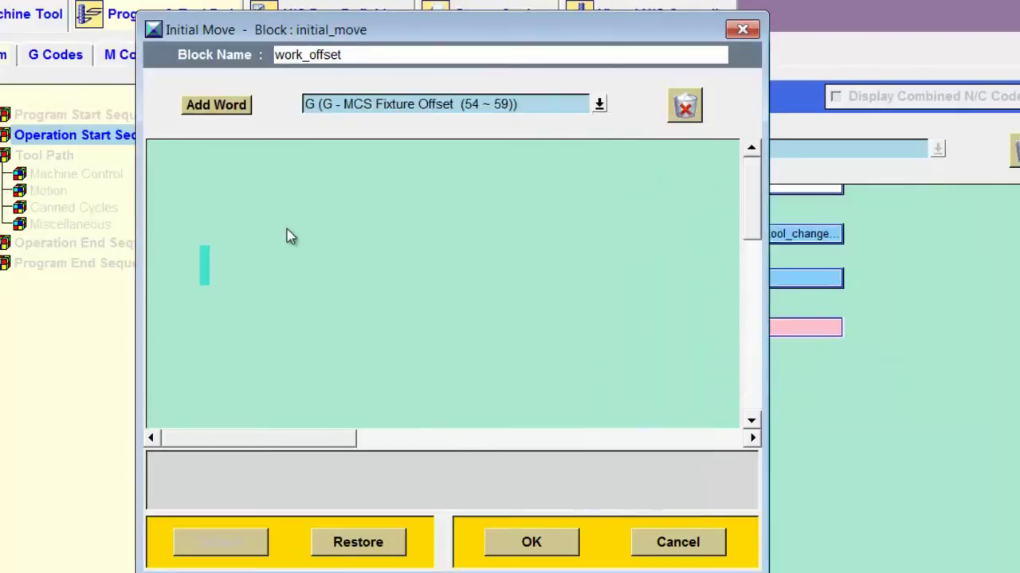
Drop the G fixture-offset word into work_offset and inspect its $mom_fixture_offset_value + 53 expression unchanged
{"action": "left_click", "coordinate": [227, 111]}
{"action": "left_click_drag", "start_coordinate": [227, 111], "coordinate": [233, 271]}
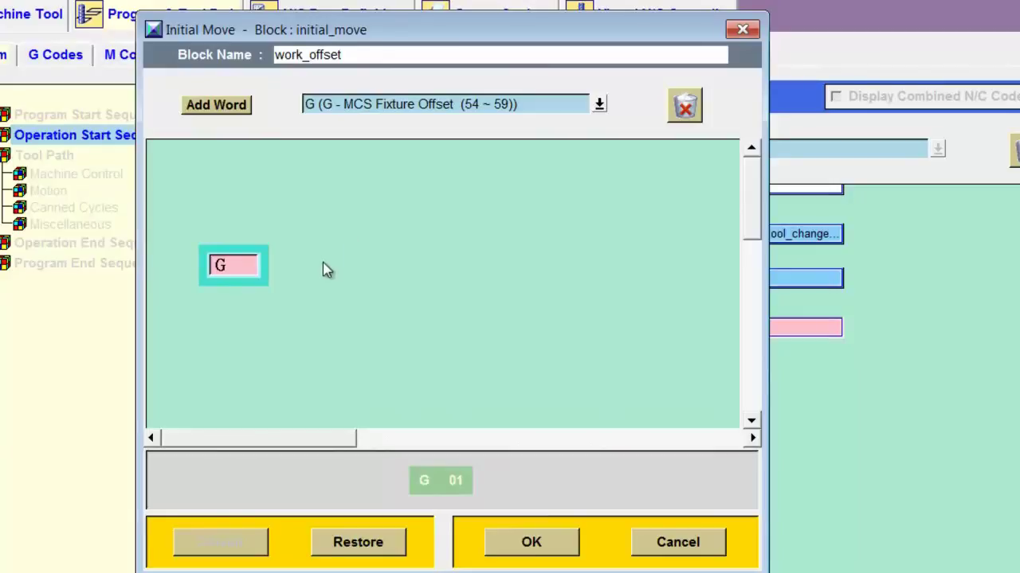
{"action": "right_click", "coordinate": [249, 267]}
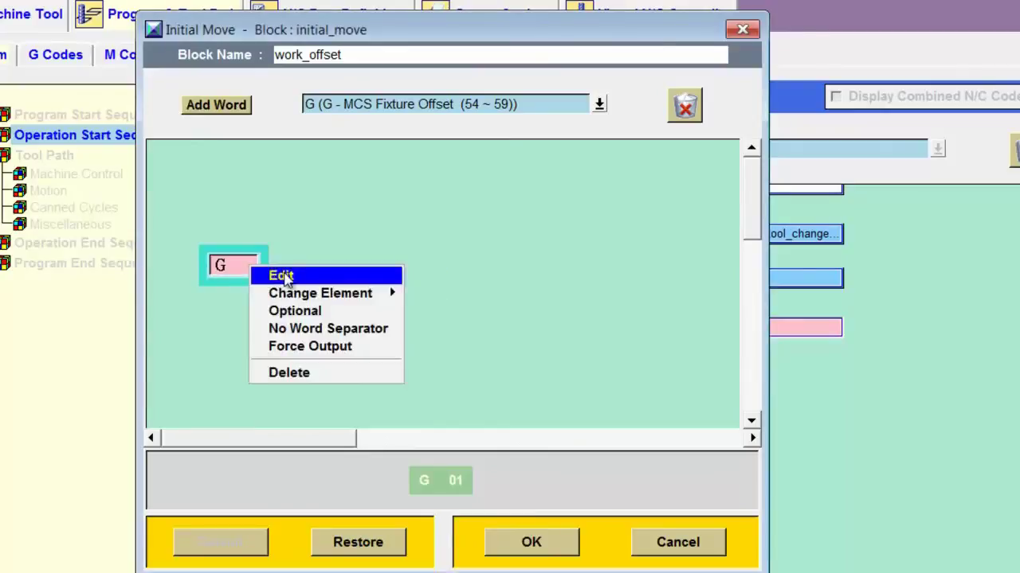
{"action": "left_click", "coordinate": [284, 275]}
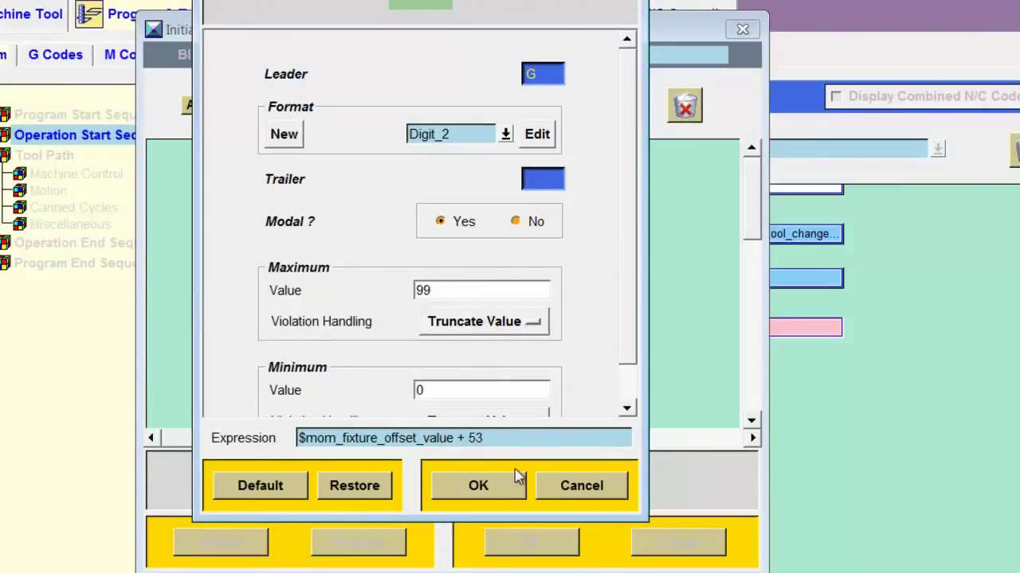
{"action": "left_click", "coordinate": [579, 487]}
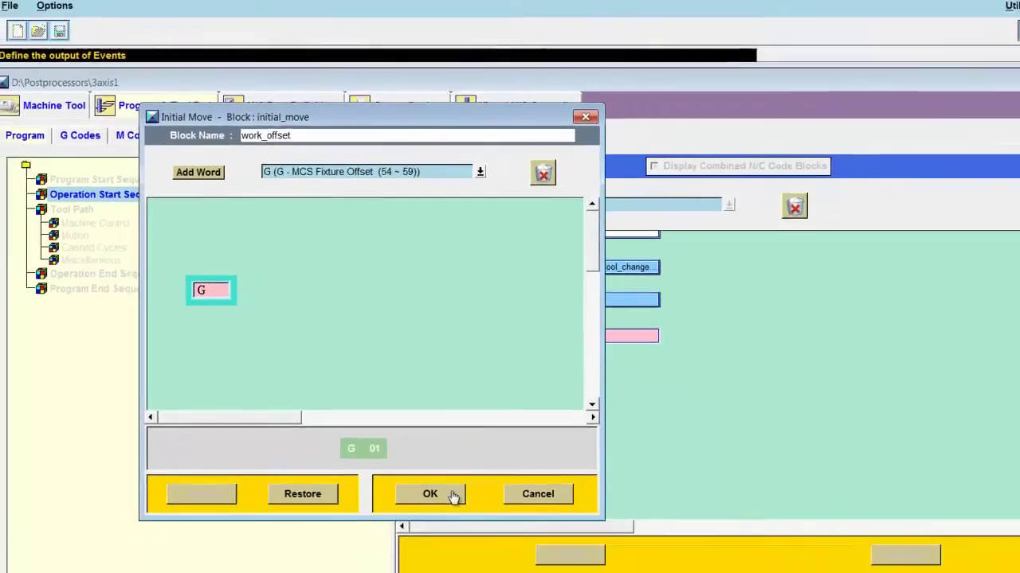
Accept the work_offset block change and save the 3axis1 post, confirming the licence
{"action": "left_click", "coordinate": [531, 542]}
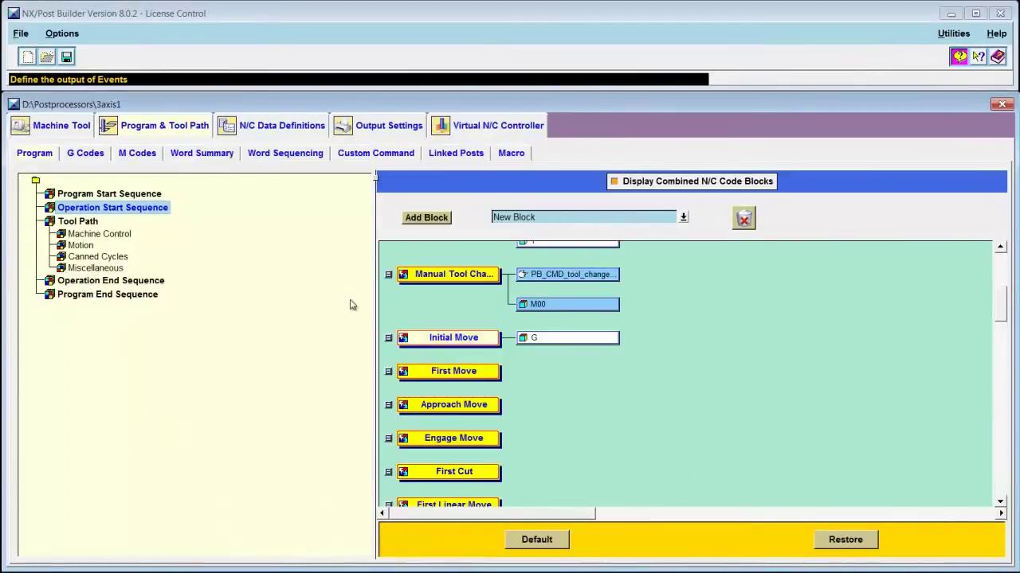
{"action": "left_click", "coordinate": [66, 57]}
{"action": "left_click", "coordinate": [203, 206]}
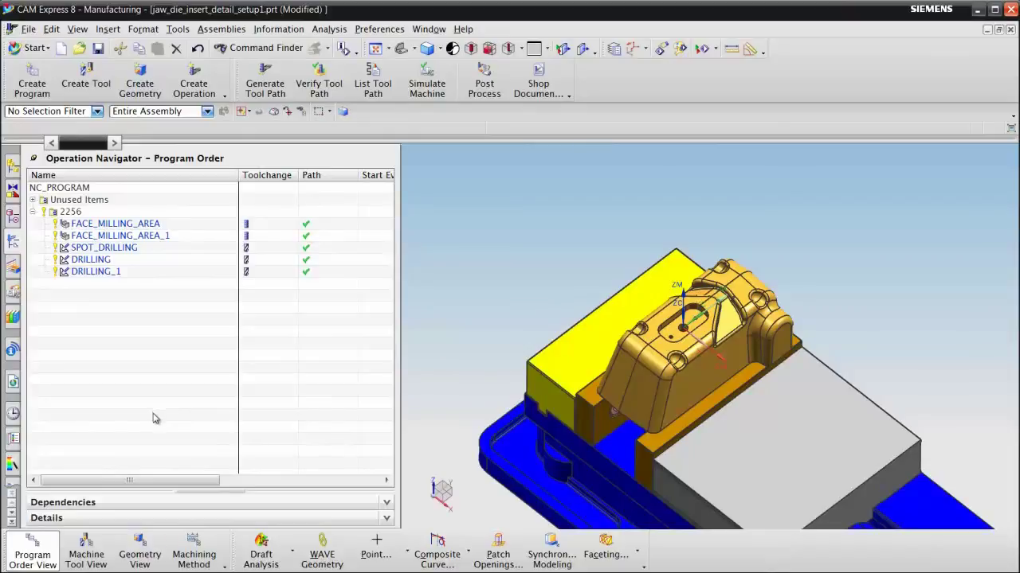
In the Geometry view, change the MCS Fixture Offset value to 3
{"action": "left_click", "coordinate": [140, 550]}
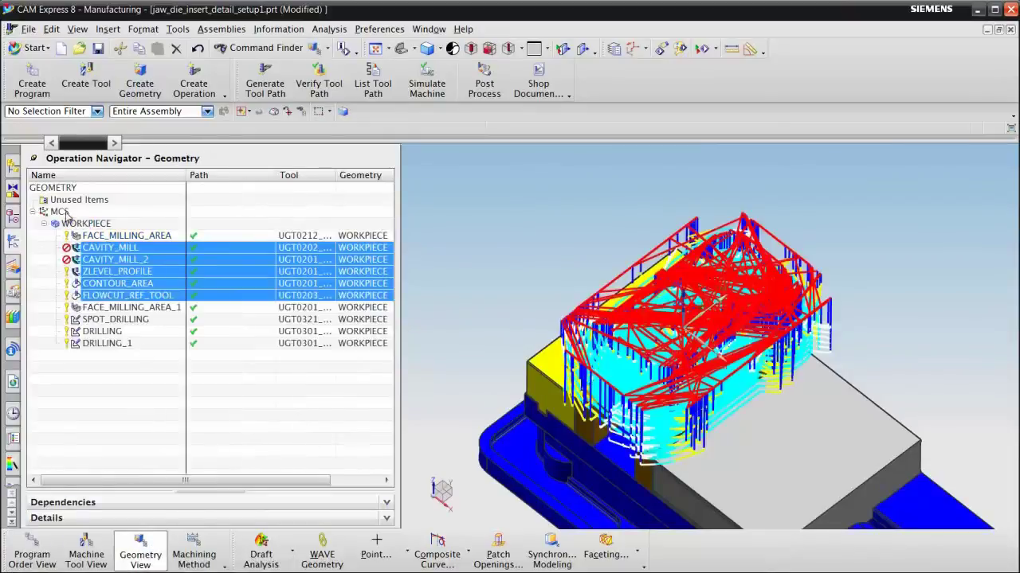
{"action": "double_click", "coordinate": [63, 213]}
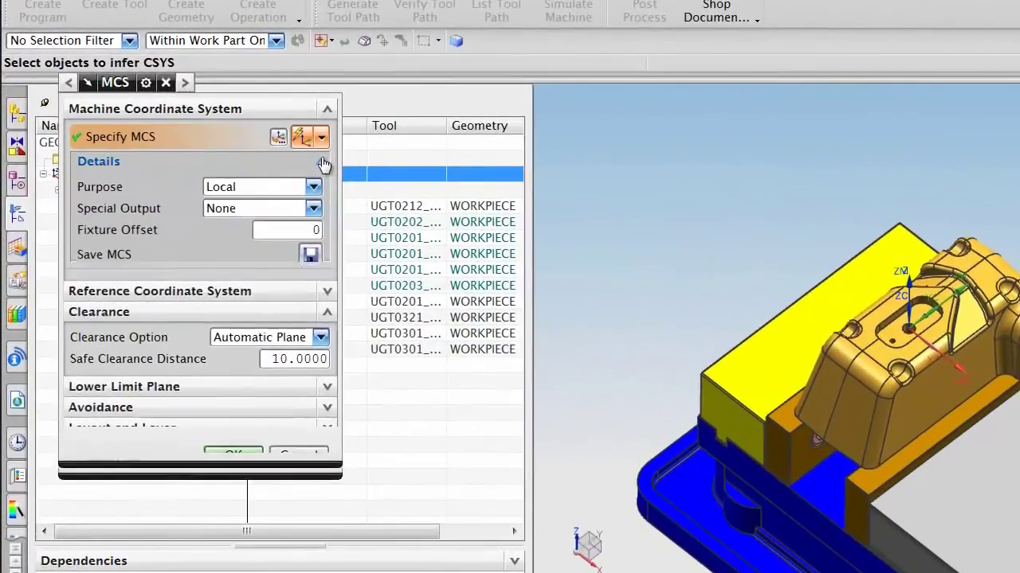
{"action": "left_click", "coordinate": [285, 183]}
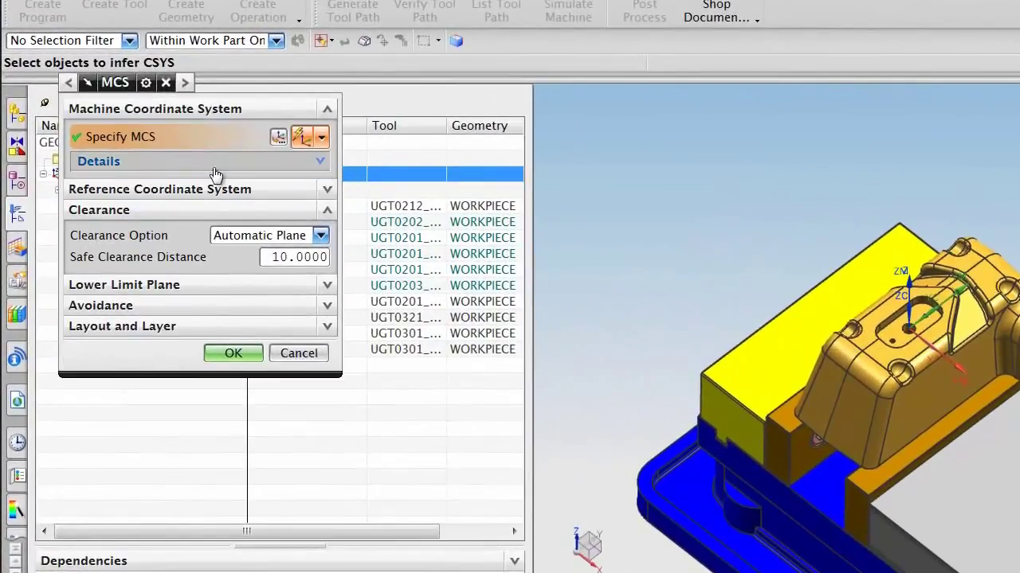
{"action": "left_click", "coordinate": [319, 164]}
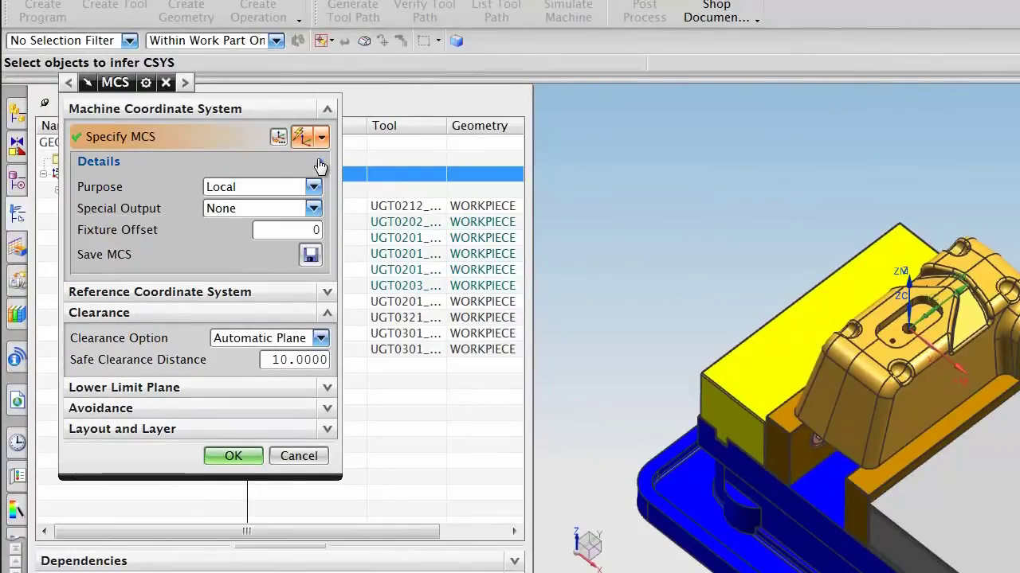
{"action": "double_click", "coordinate": [316, 230]}
{"action": "type", "text": "3"}
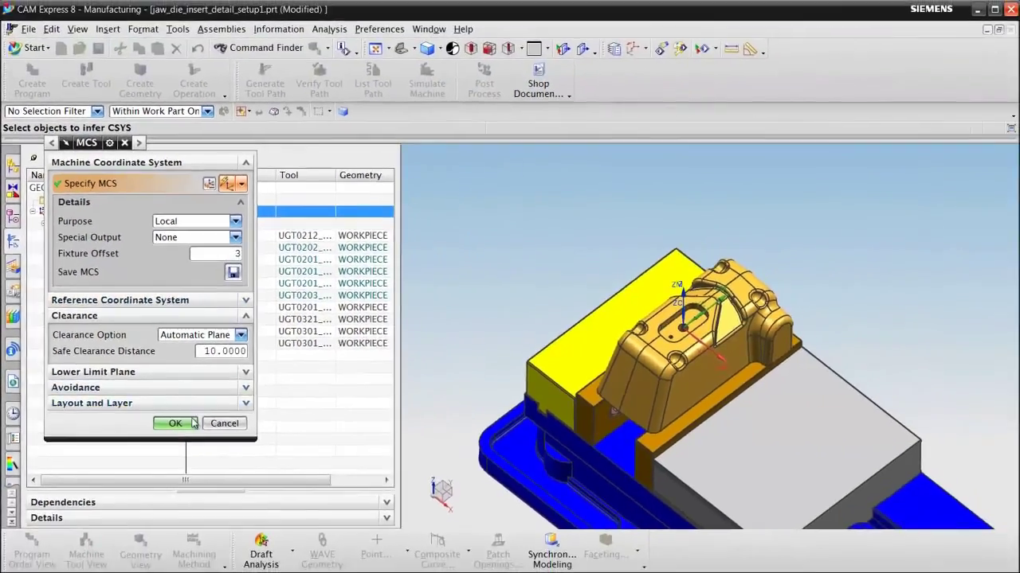
{"action": "left_click", "coordinate": [250, 455]}
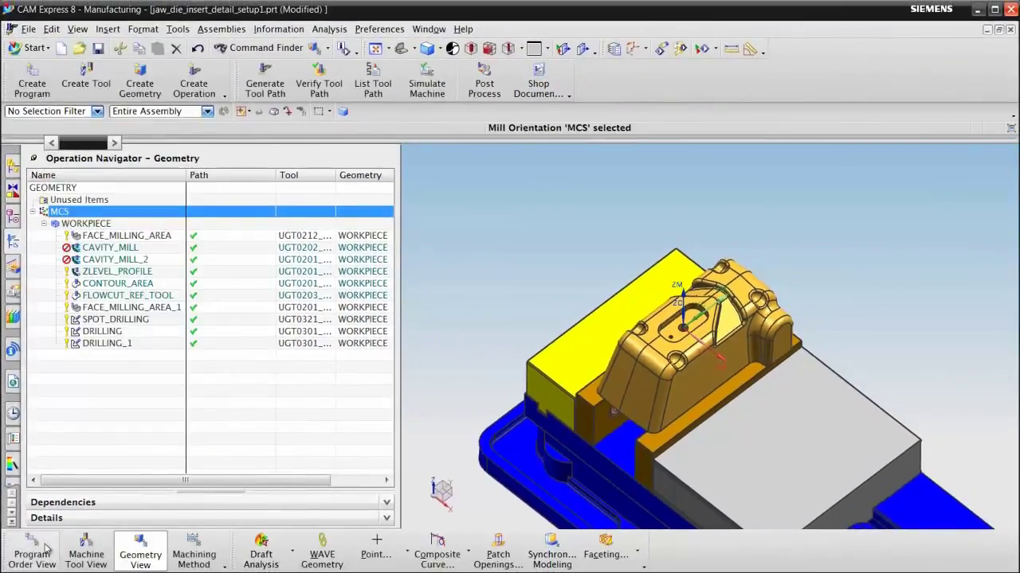
Post the 2256 program with 3axis1, overwriting the output, and check the N7 G56 line
{"action": "left_click", "coordinate": [46, 550]}
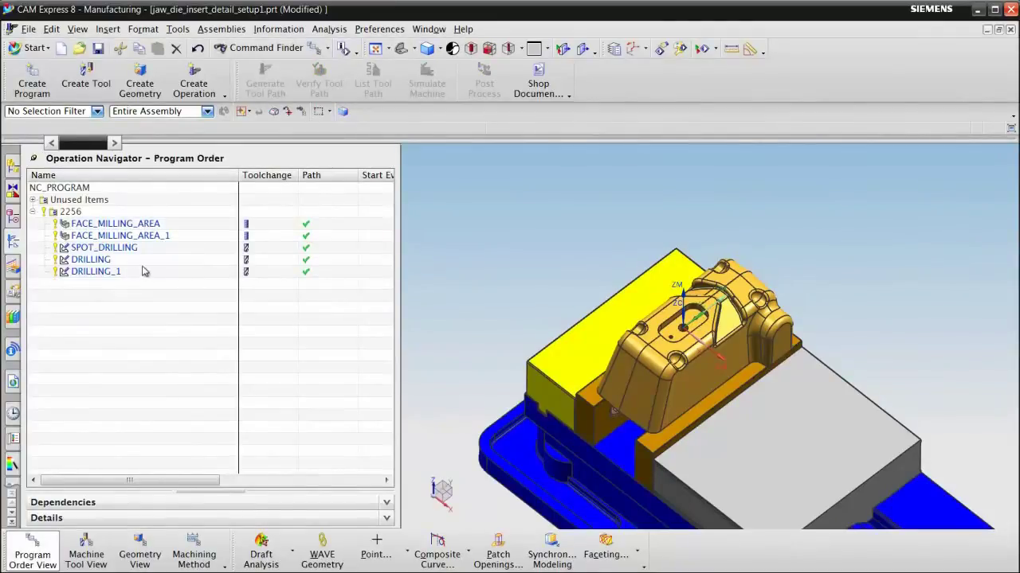
{"action": "left_click", "coordinate": [74, 215]}
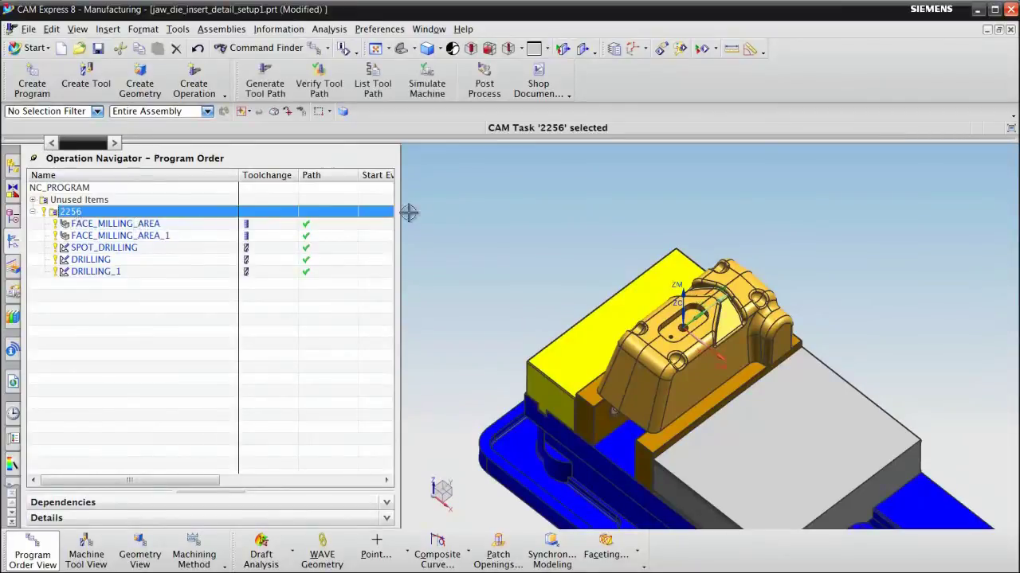
{"action": "left_click", "coordinate": [483, 83]}
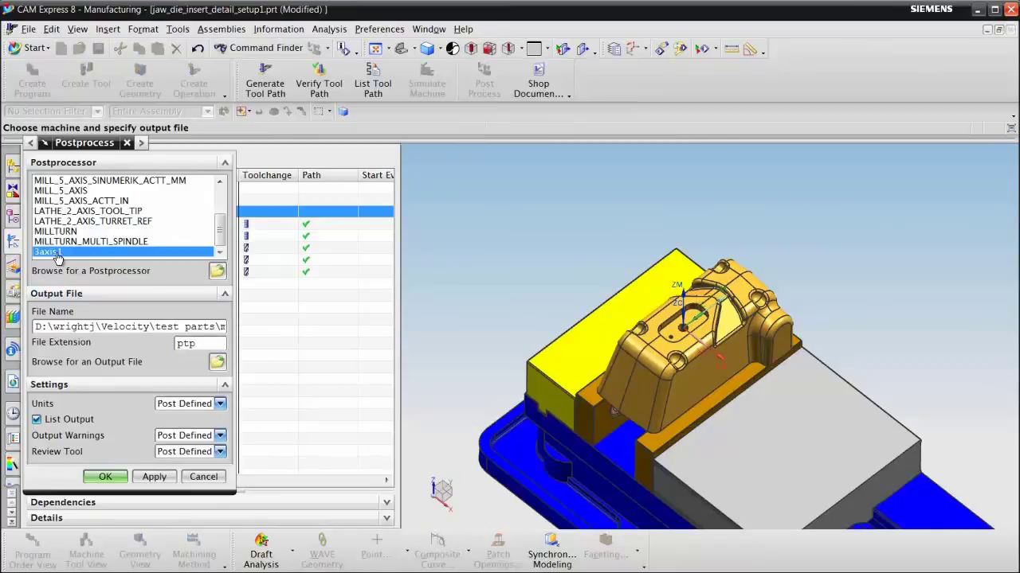
{"action": "left_click", "coordinate": [113, 478]}
{"action": "left_click", "coordinate": [372, 356]}
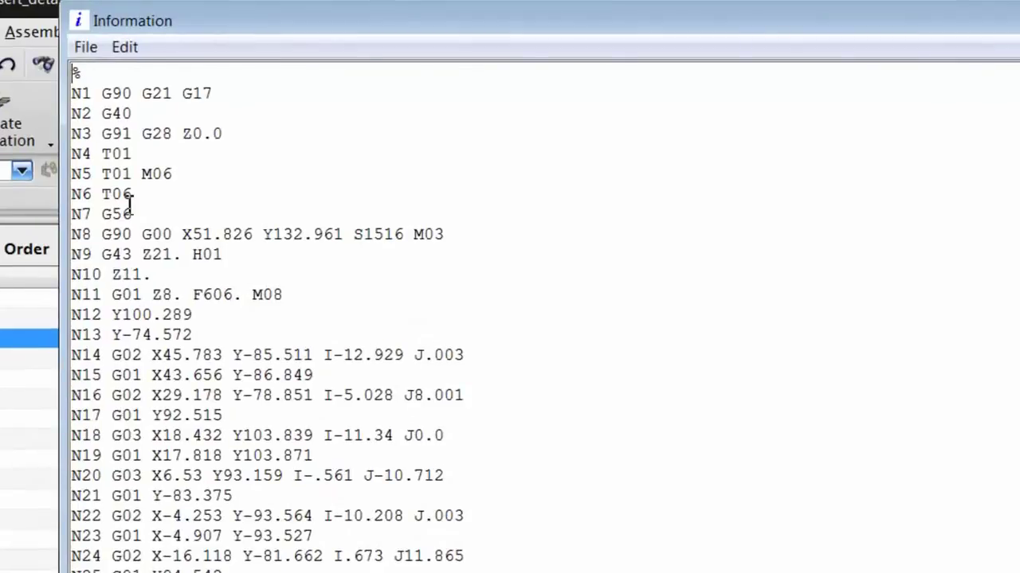
{"action": "left_click_drag", "start_coordinate": [129, 214], "coordinate": [74, 215]}
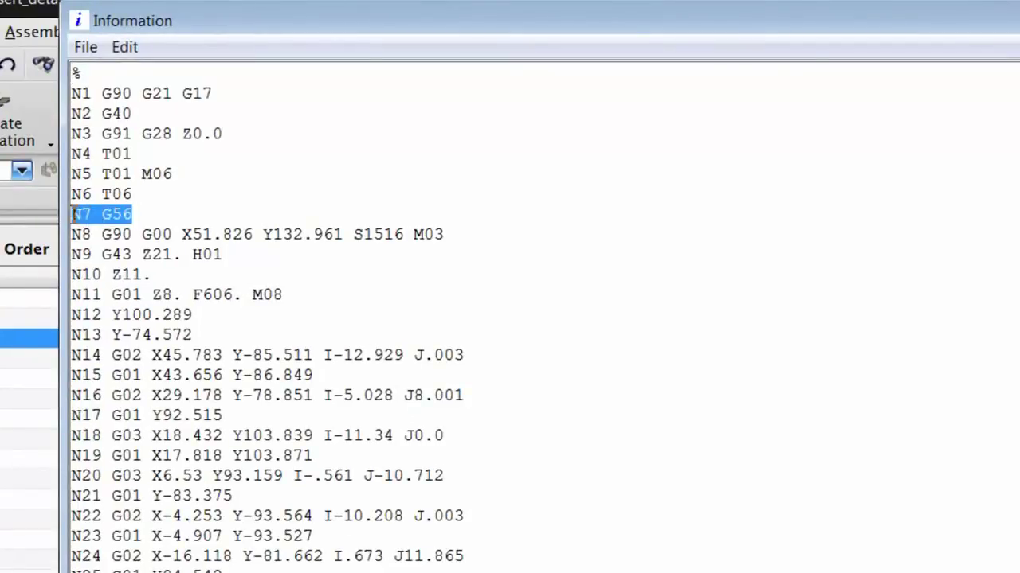